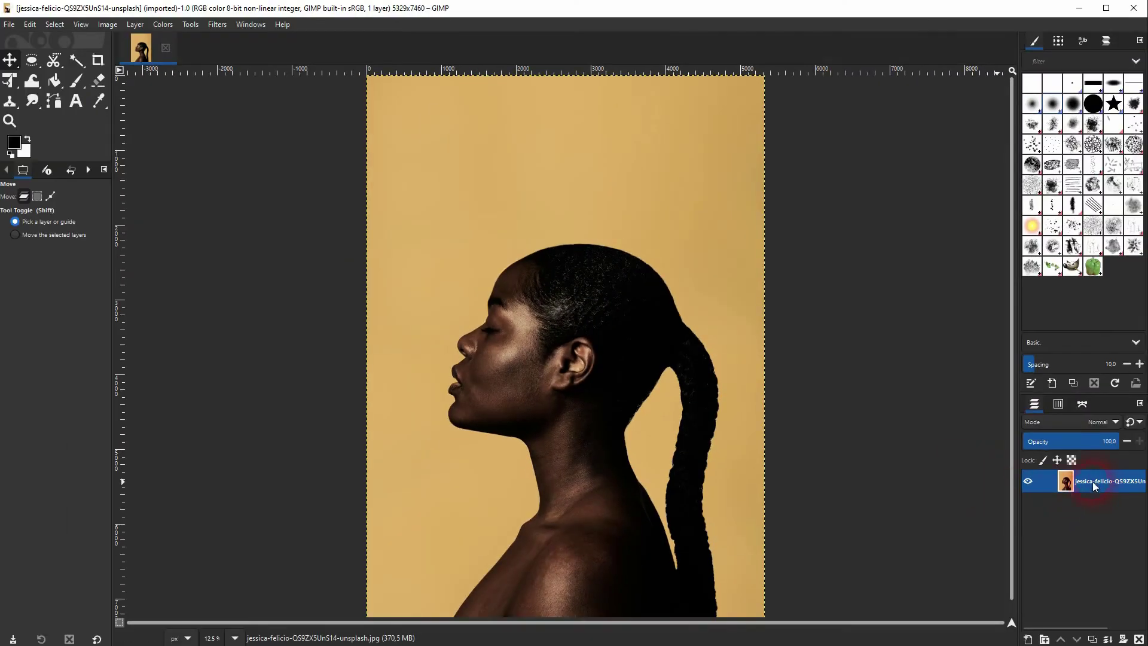
Step: Rename the photo layer as Original
double_click(1100, 486)
type("Original")
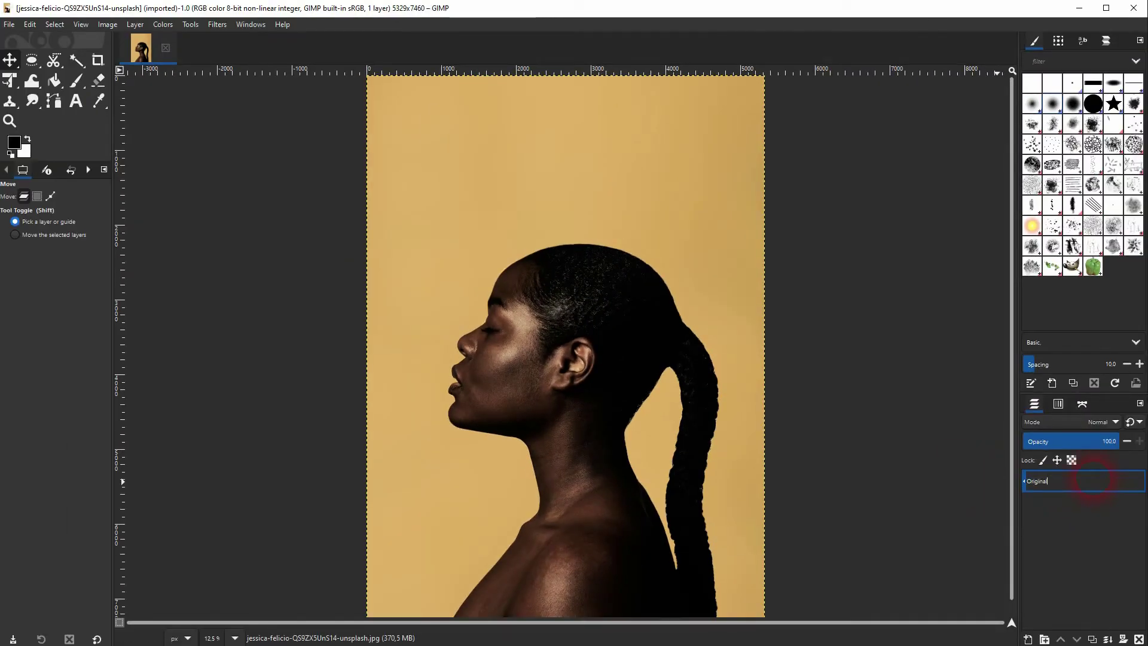
key("Return")
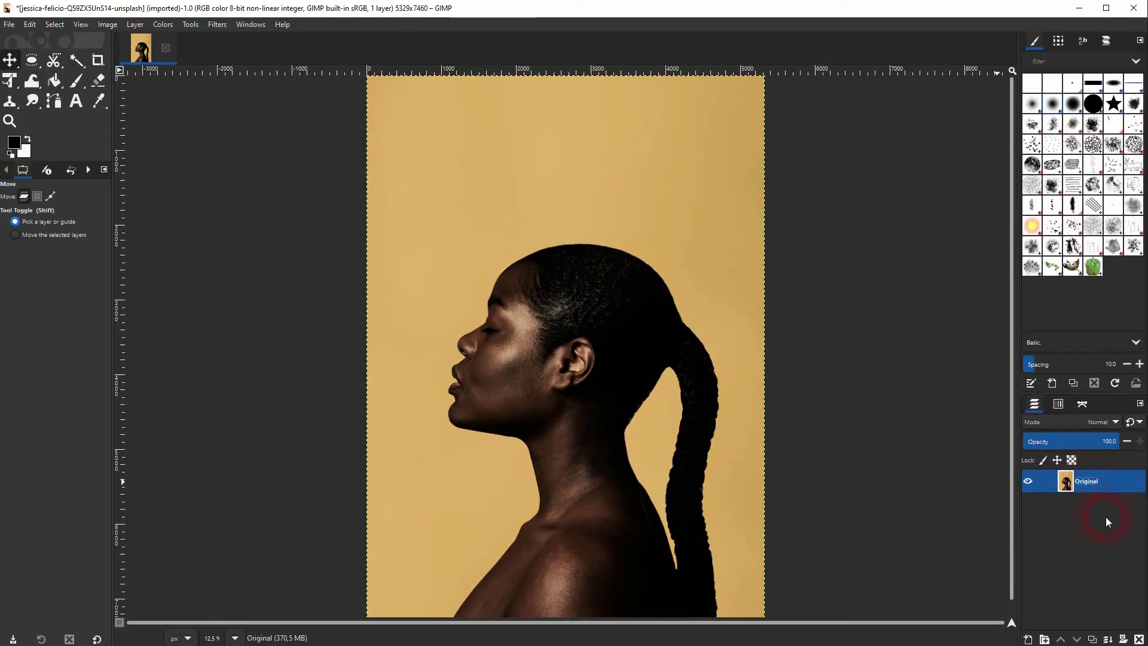
Step: Duplicate the Original layer and hide the lower one
left_click(1092, 639)
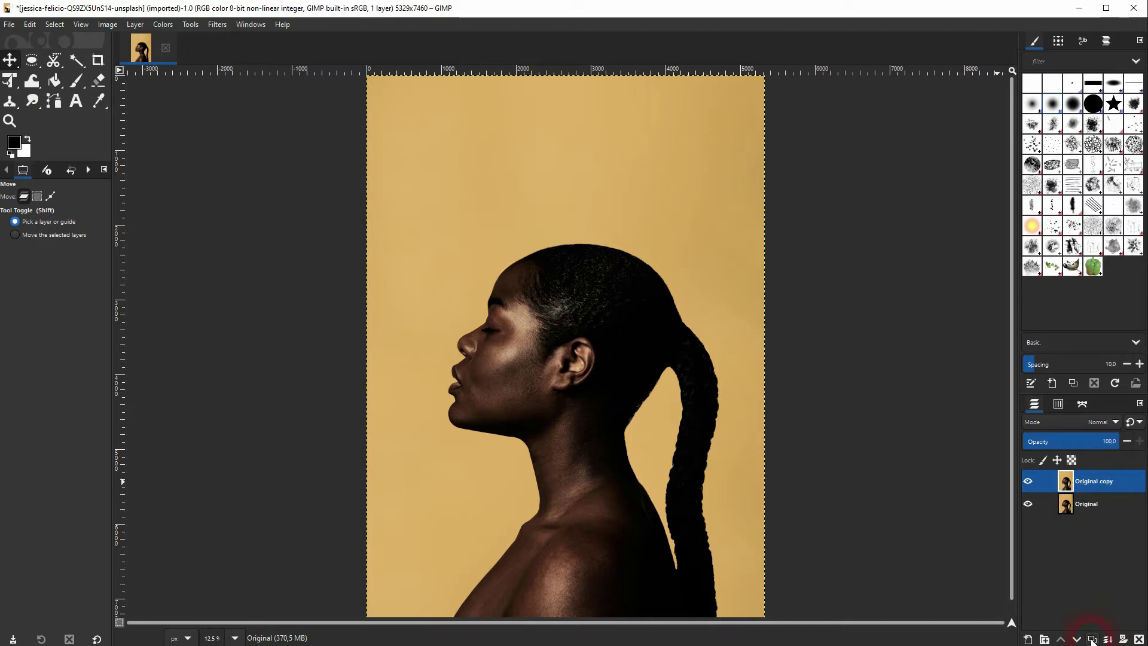
left_click(1029, 505)
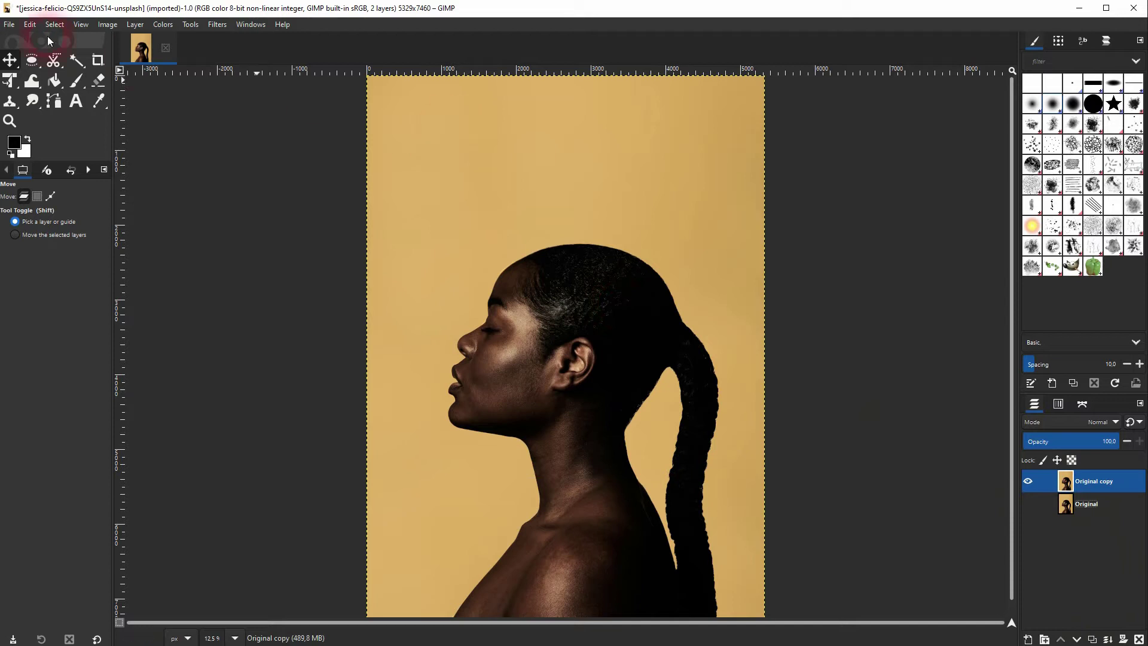
Step: Outline a four-sided area of the tan backdrop above the head with the Free Select tool
right_click(51, 65)
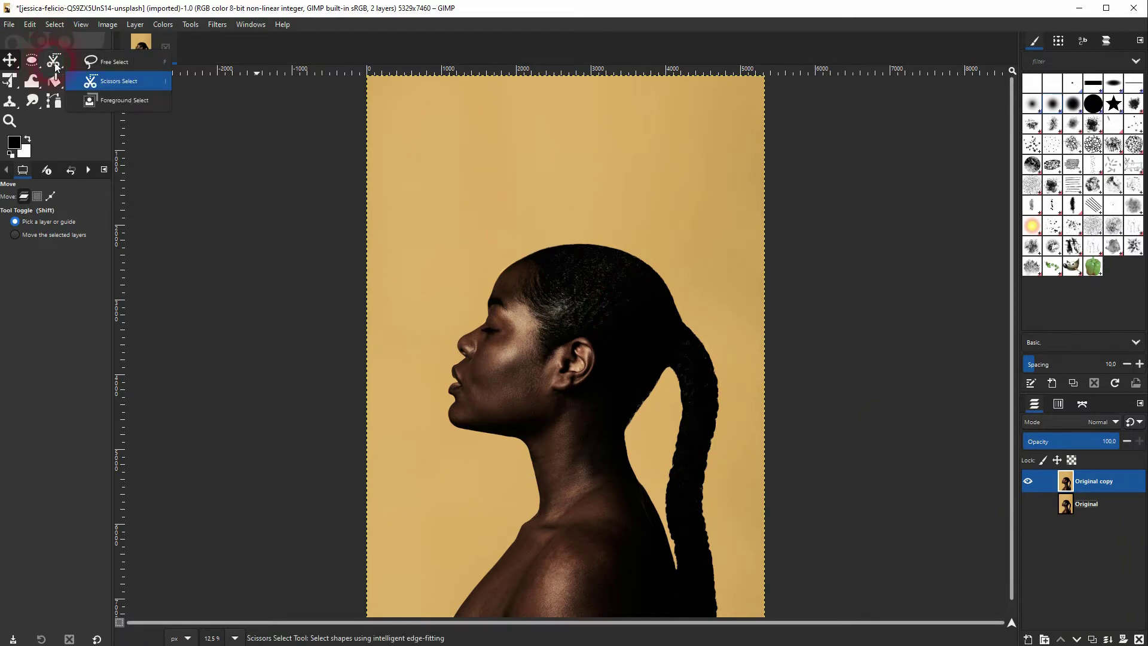
left_click(110, 62)
left_click(512, 154)
left_click(591, 203)
left_click(437, 237)
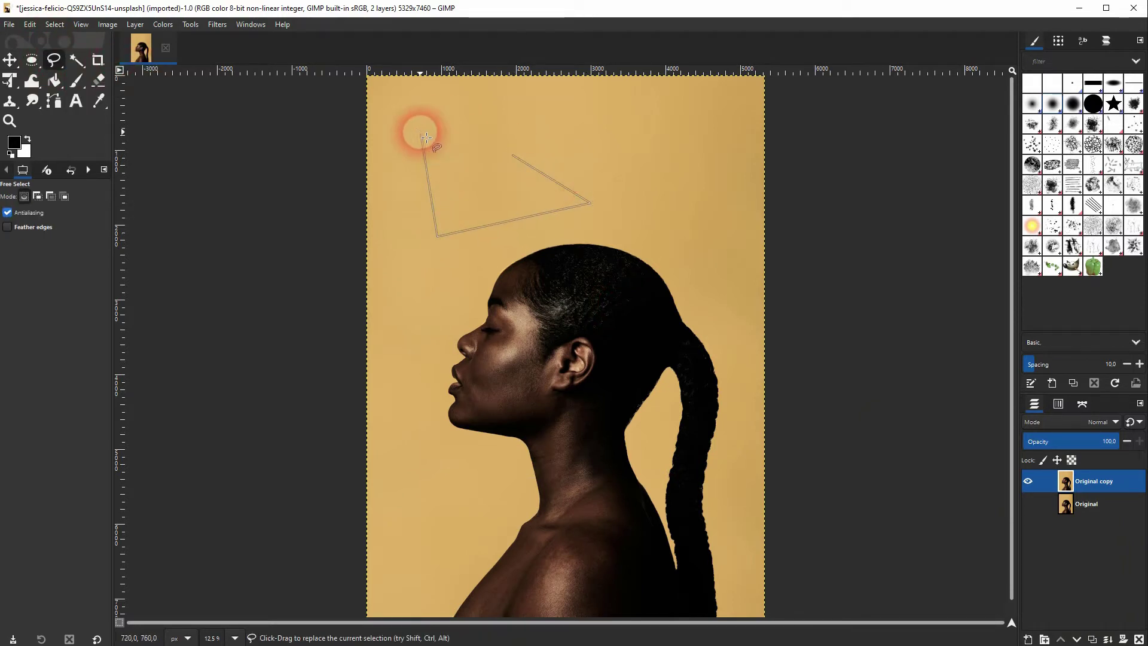
left_click(421, 132)
left_click(513, 155)
key("Return")
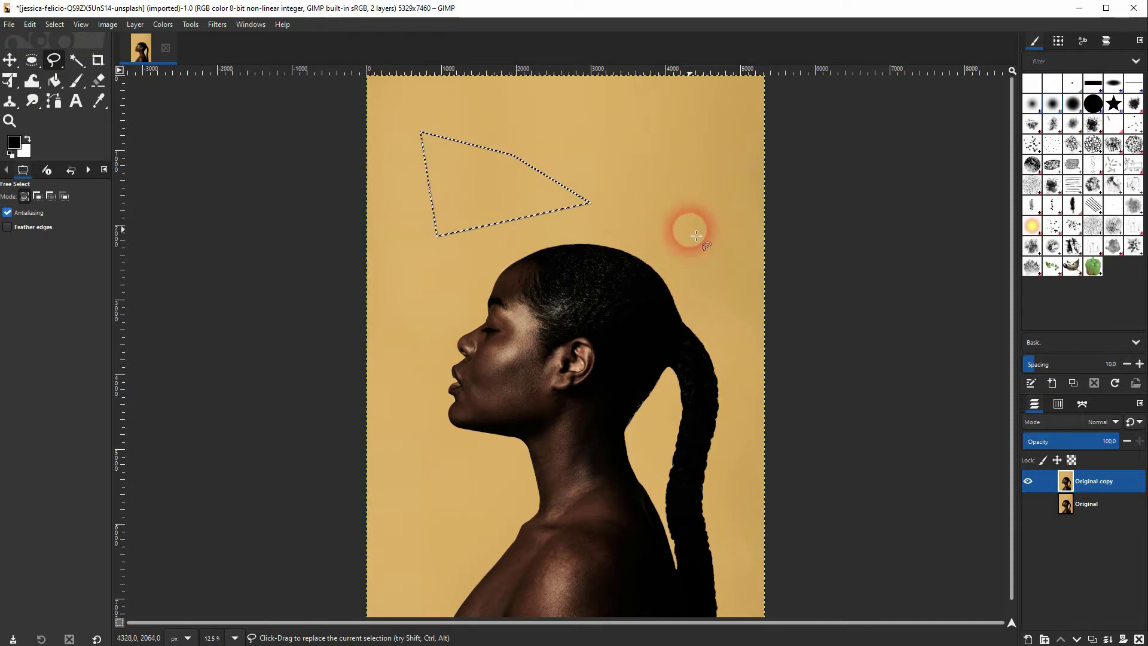
Step: Cut the four-sided area from the backdrop, undo the cut and clear the selection
key("ctrl+x")
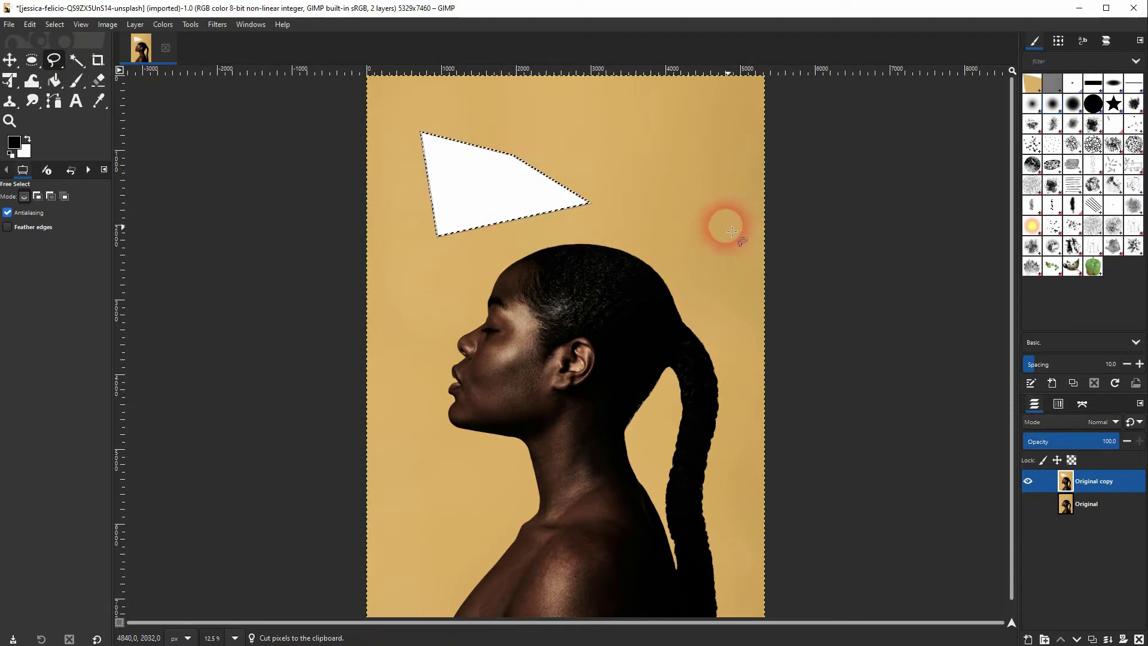
key("ctrl+z")
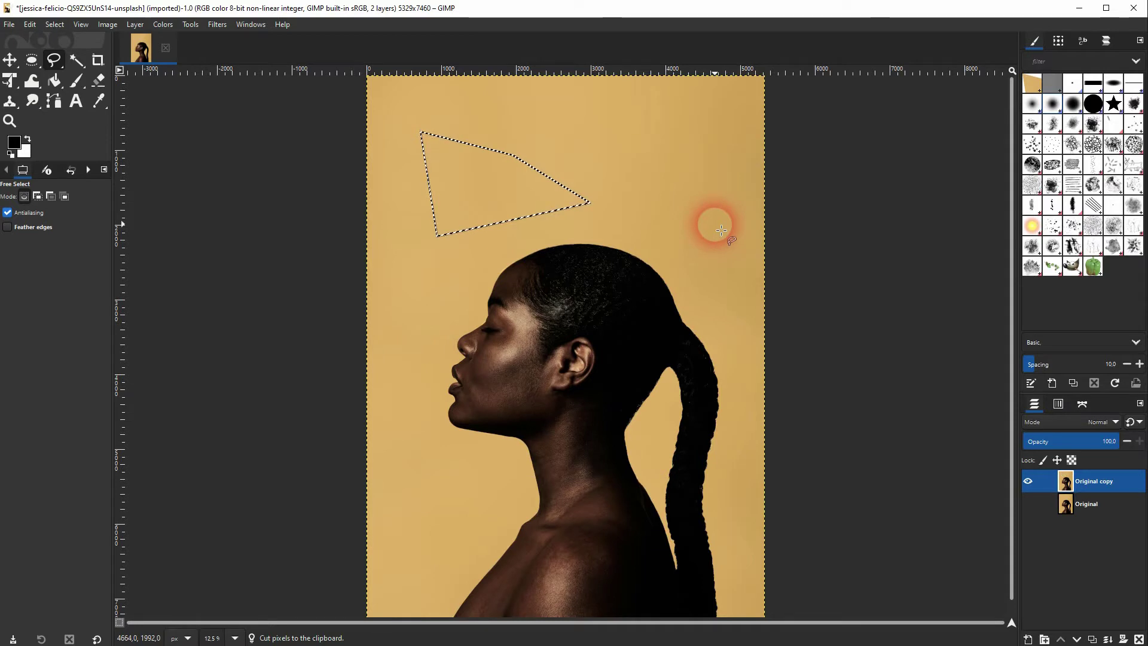
left_click(721, 231)
Step: Add an alpha channel to the Original copy layer
right_click(1128, 488)
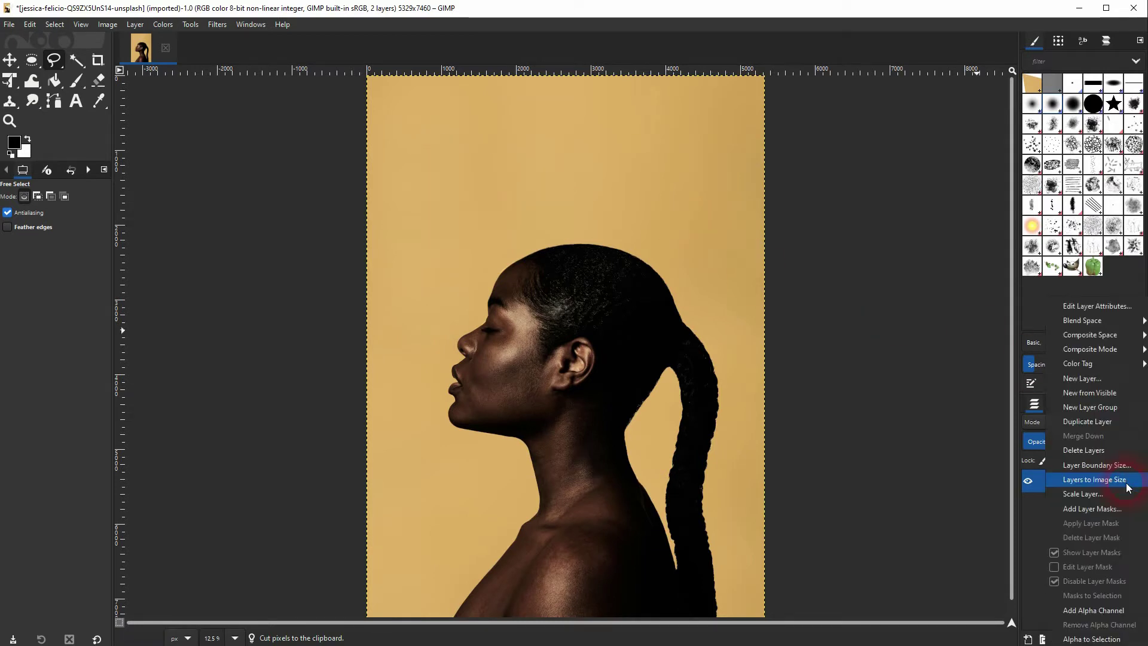
left_click(1105, 611)
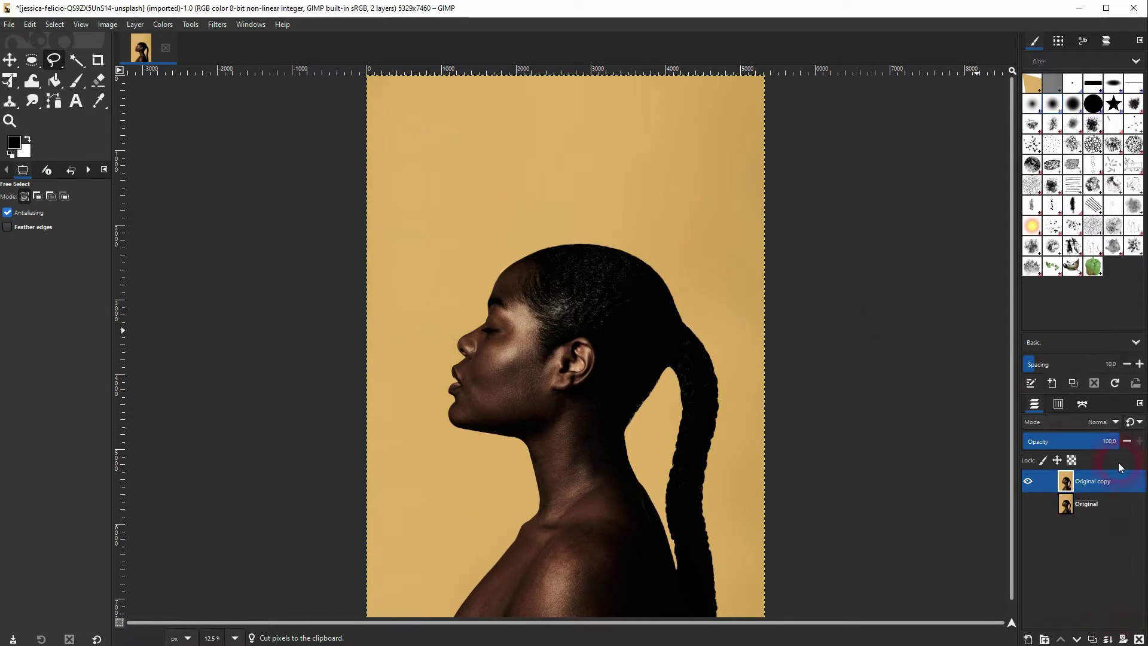
right_click(1127, 482)
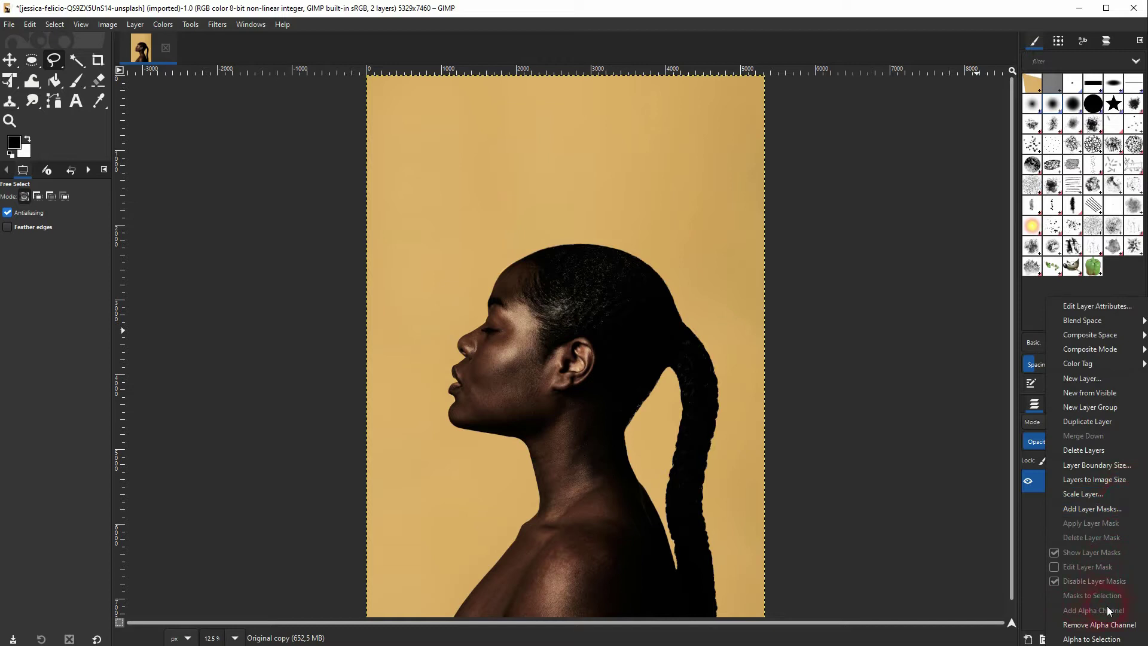
left_click(9, 60)
left_click(9, 60)
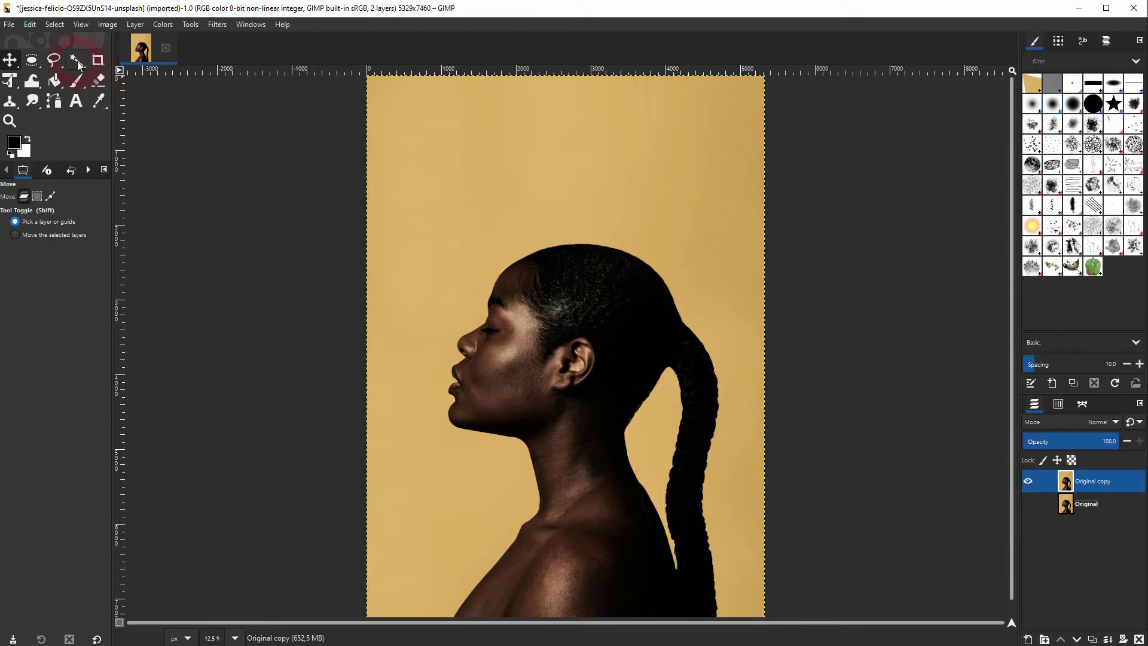
Step: Set up the Fuzzy Select tool with feathered edges at radius 10 and mask drawing enabled
mouse_move(78, 65)
left_click(148, 81)
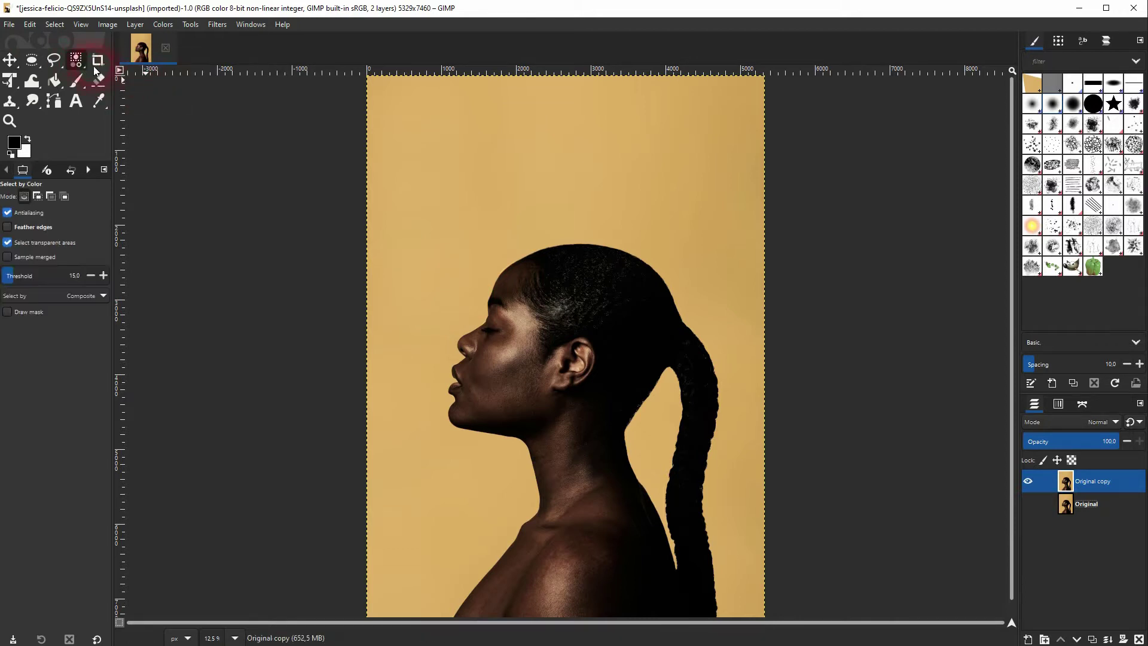
left_click(145, 70)
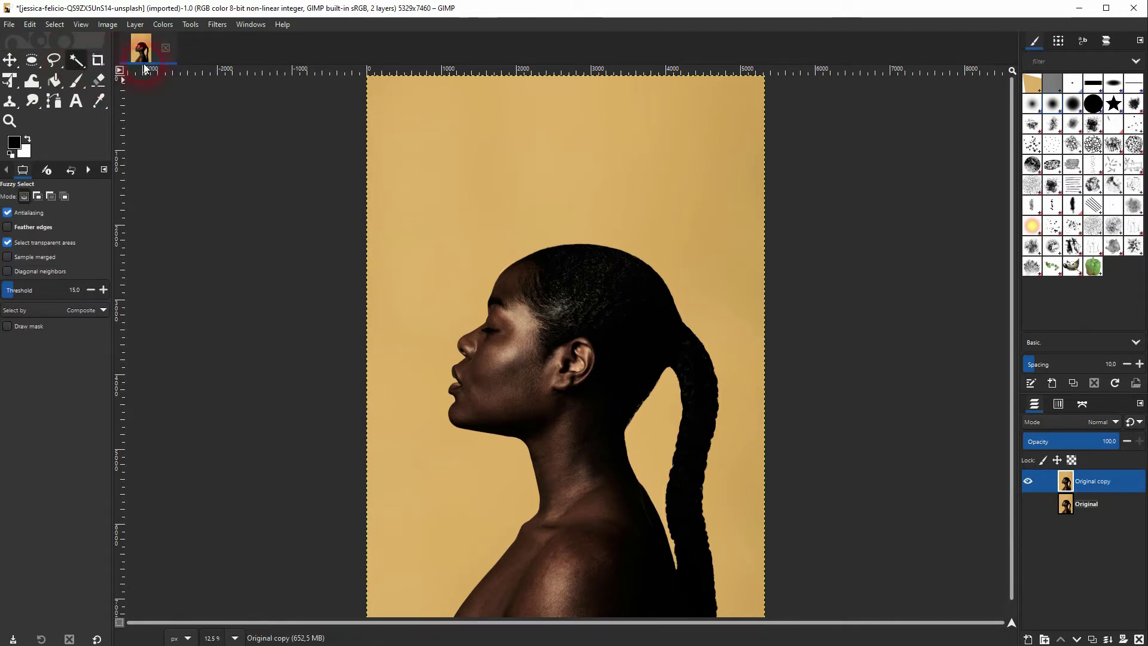
left_click(10, 227)
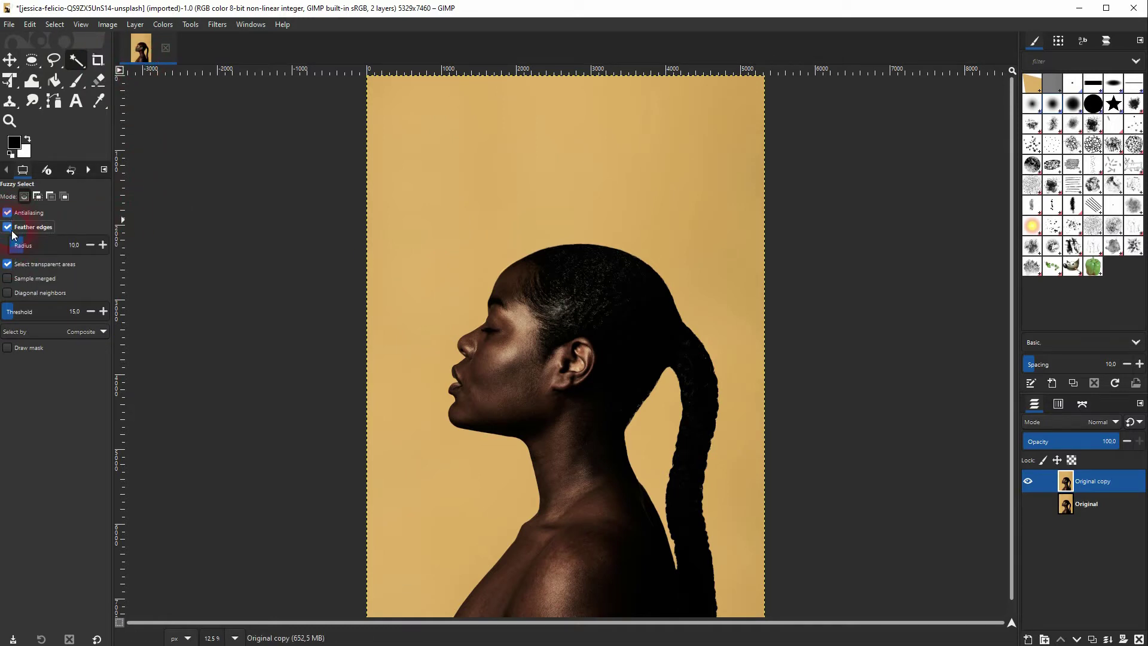
left_click(103, 246)
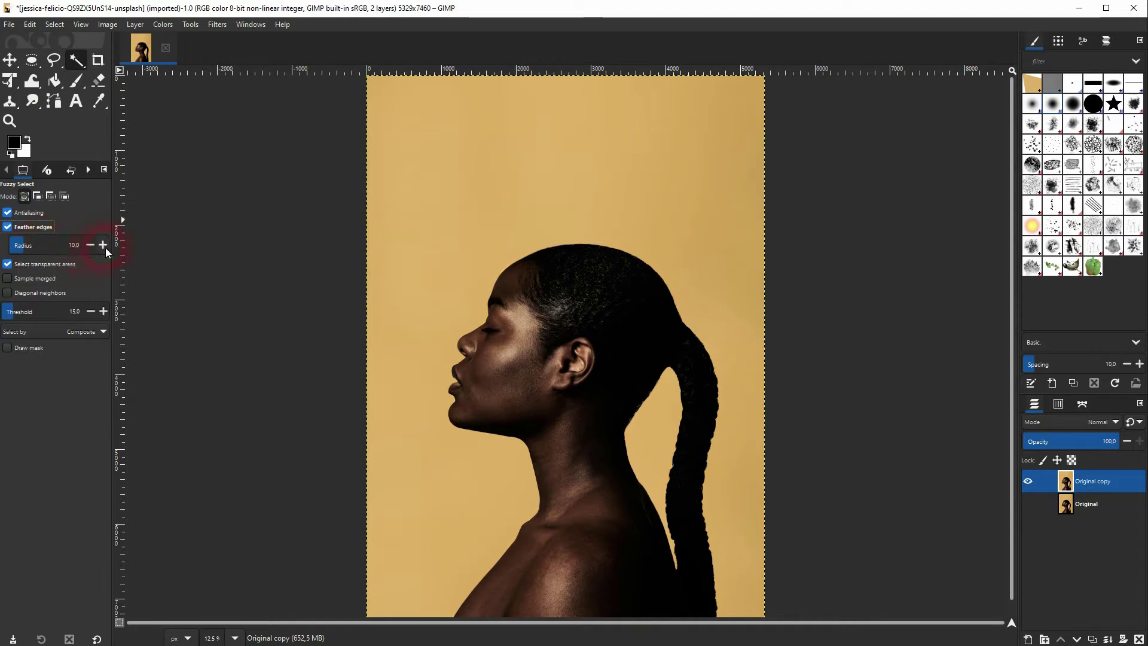
left_click(102, 245)
left_click(8, 348)
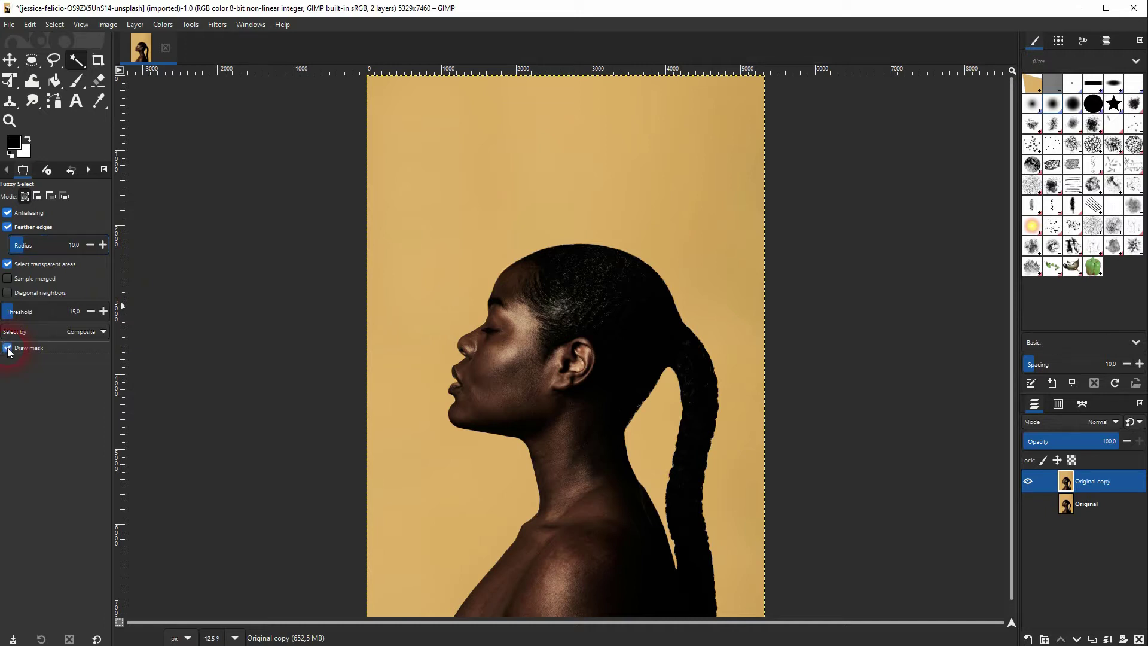
Step: Try Fuzzy Select on the backdrop with thresholds such as 63, 127 and 255, and clear the selection
left_click(705, 119)
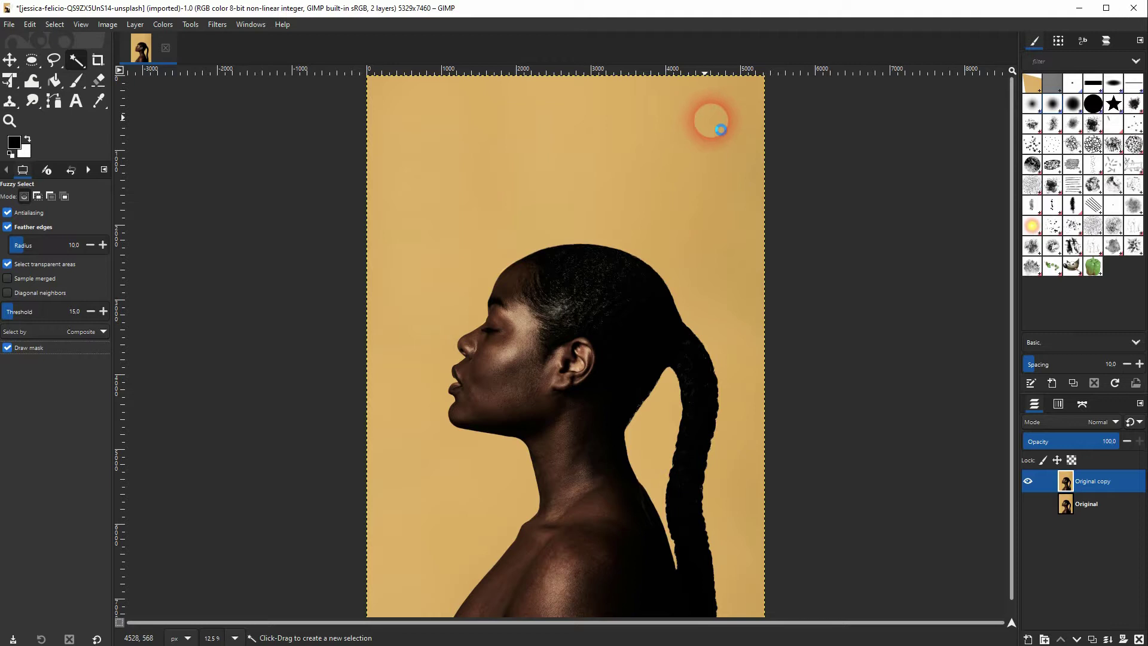
left_click_drag(721, 130, 723, 130)
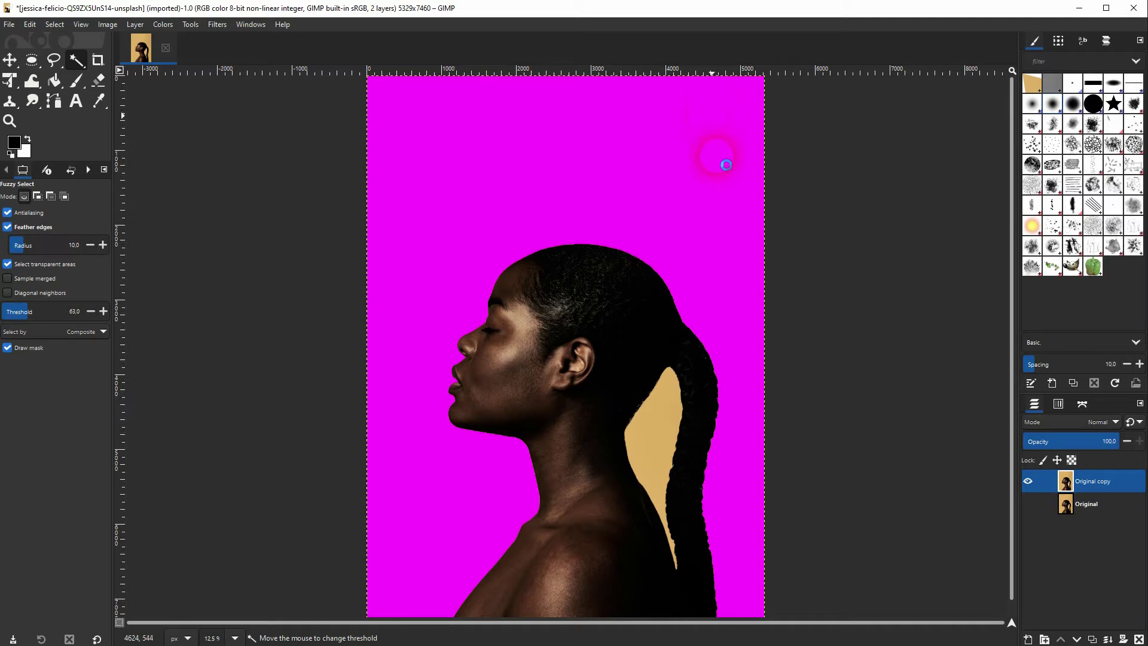
left_click_drag(726, 169, 731, 209)
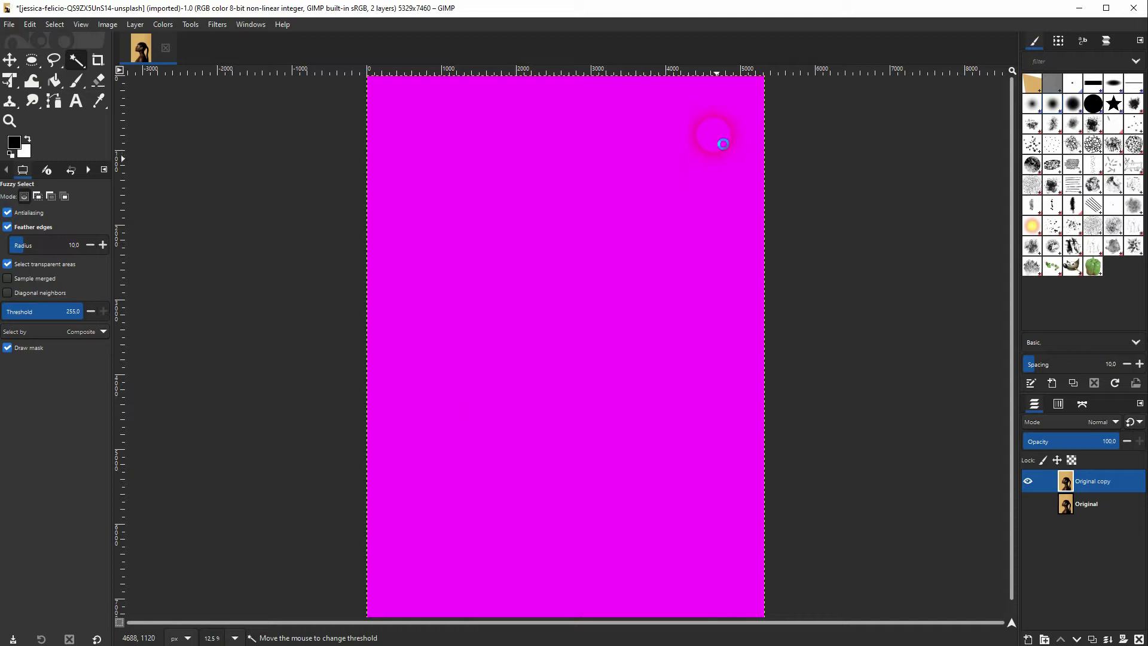
left_click_drag(718, 159, 715, 136)
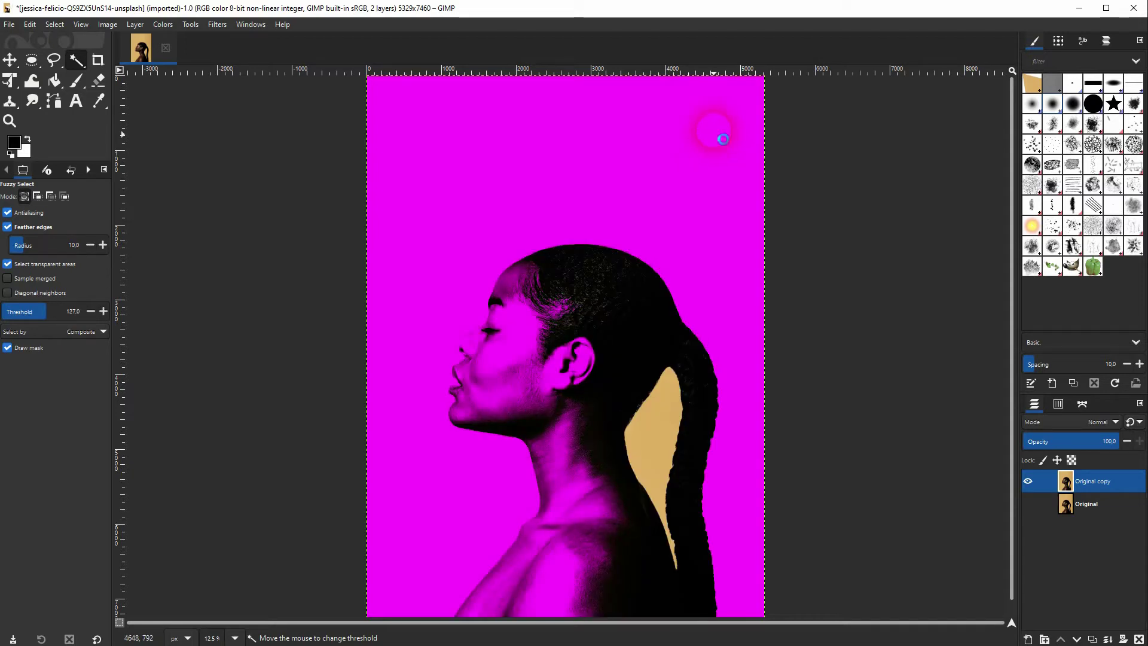
left_click_drag(723, 139, 721, 136)
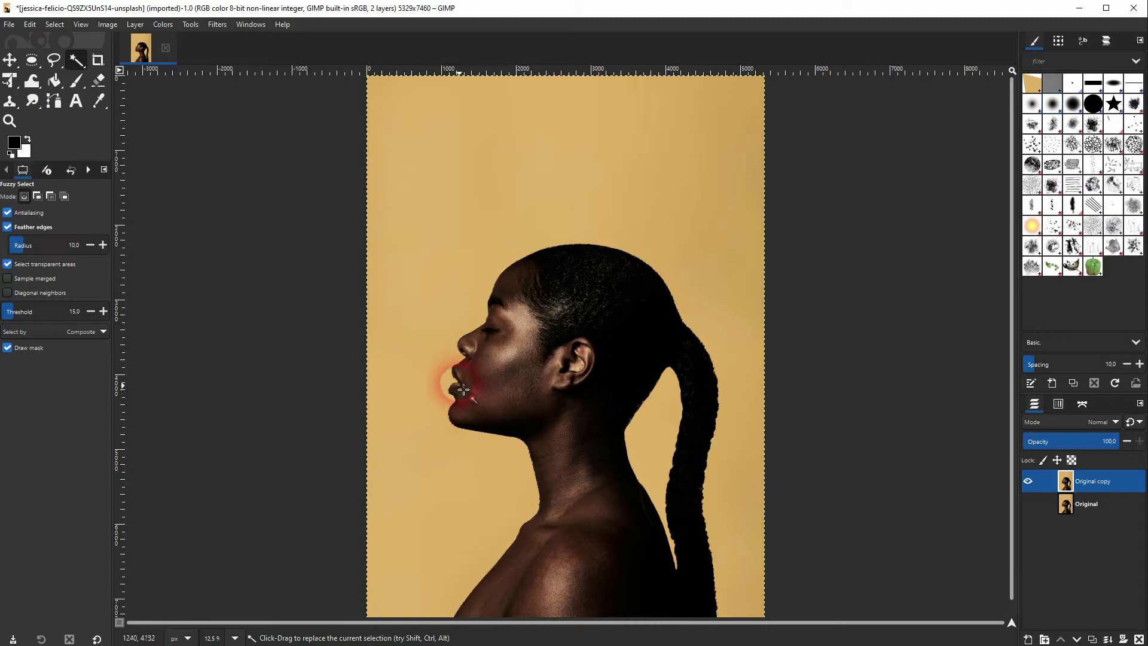
key("ctrl+shift+a")
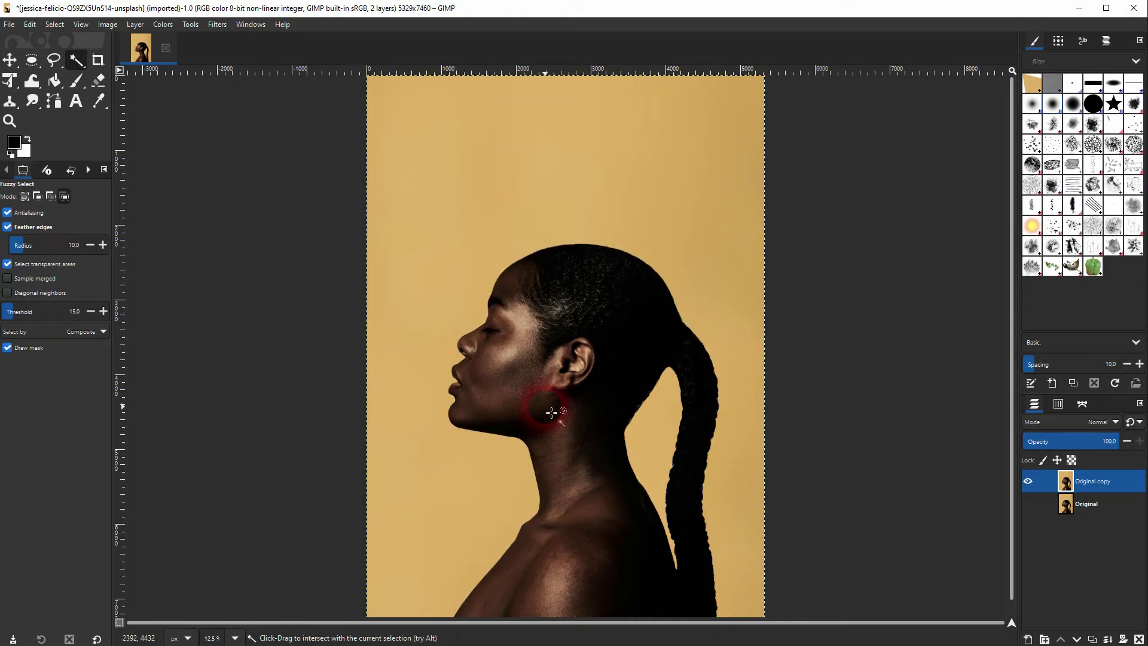
left_click(55, 24)
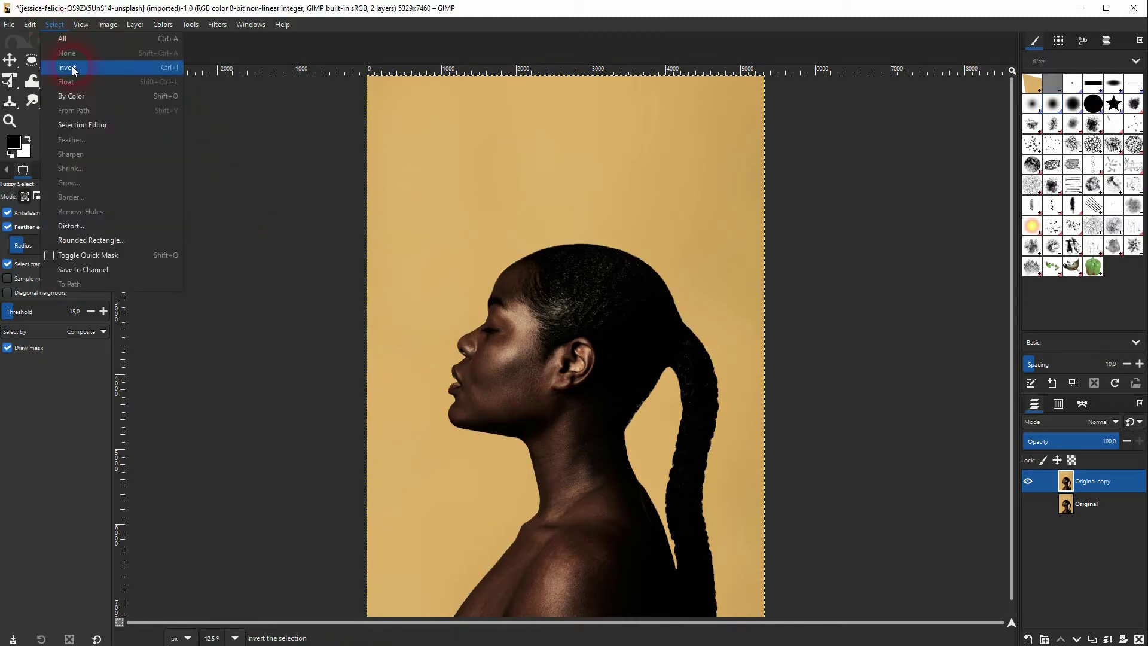
left_click(101, 65)
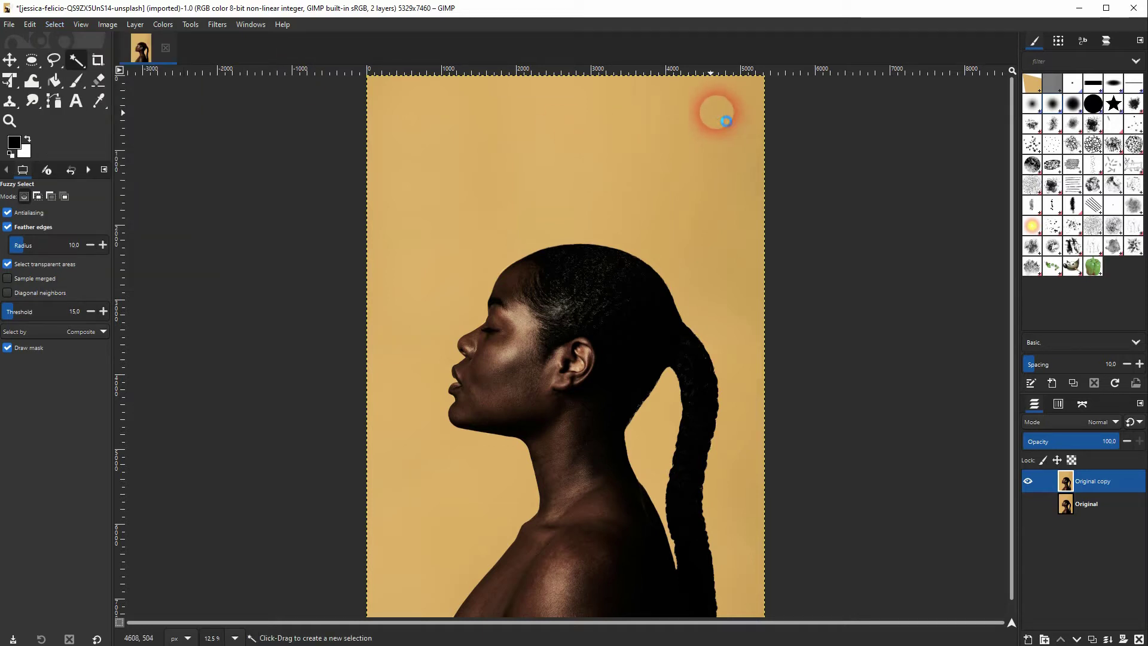
Step: Fuzzy-select and cut the tan backdrop around the woman and the enclosed patch between her neck and braid
left_click_drag(723, 119, 710, 141)
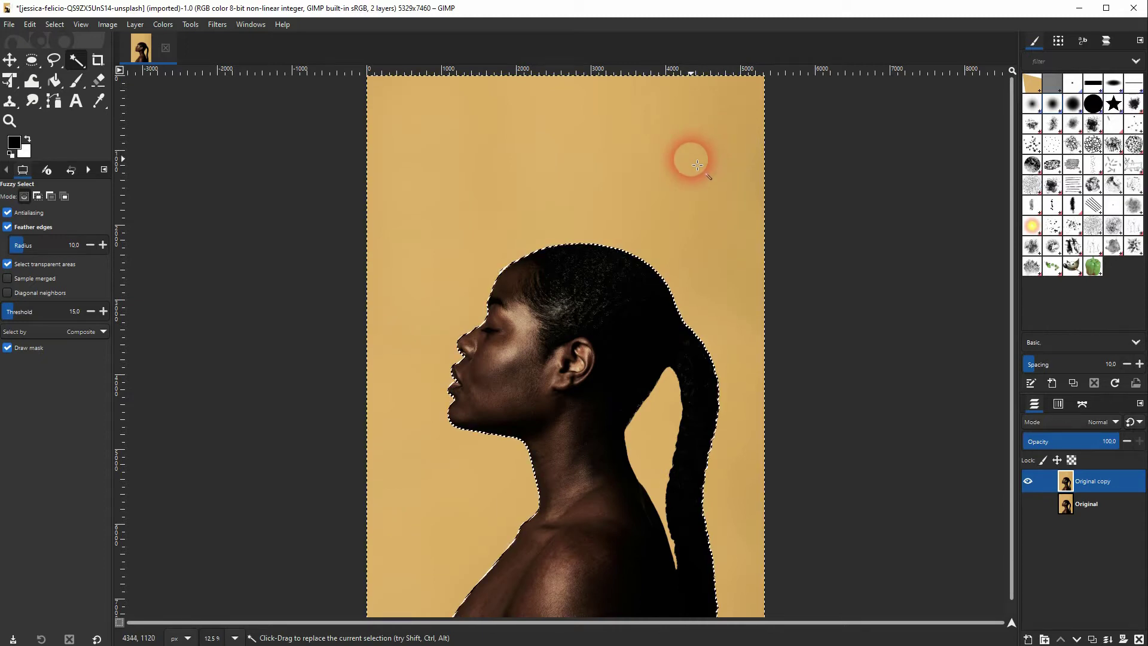
key("ctrl")
key("ctrl+x")
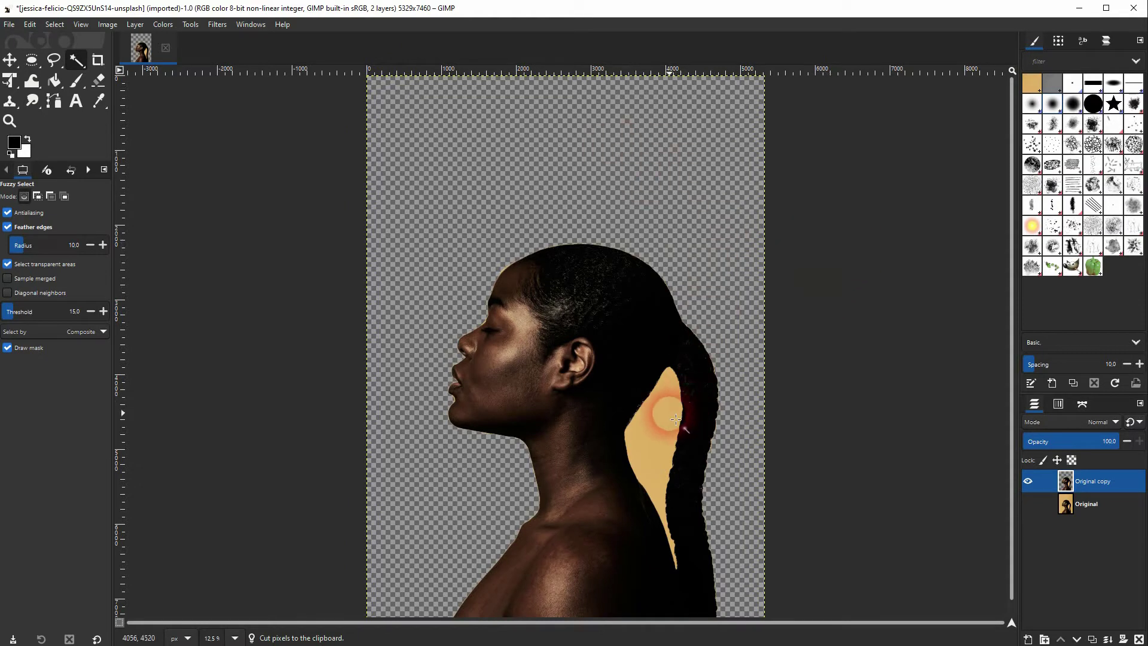
left_click_drag(672, 405, 670, 421)
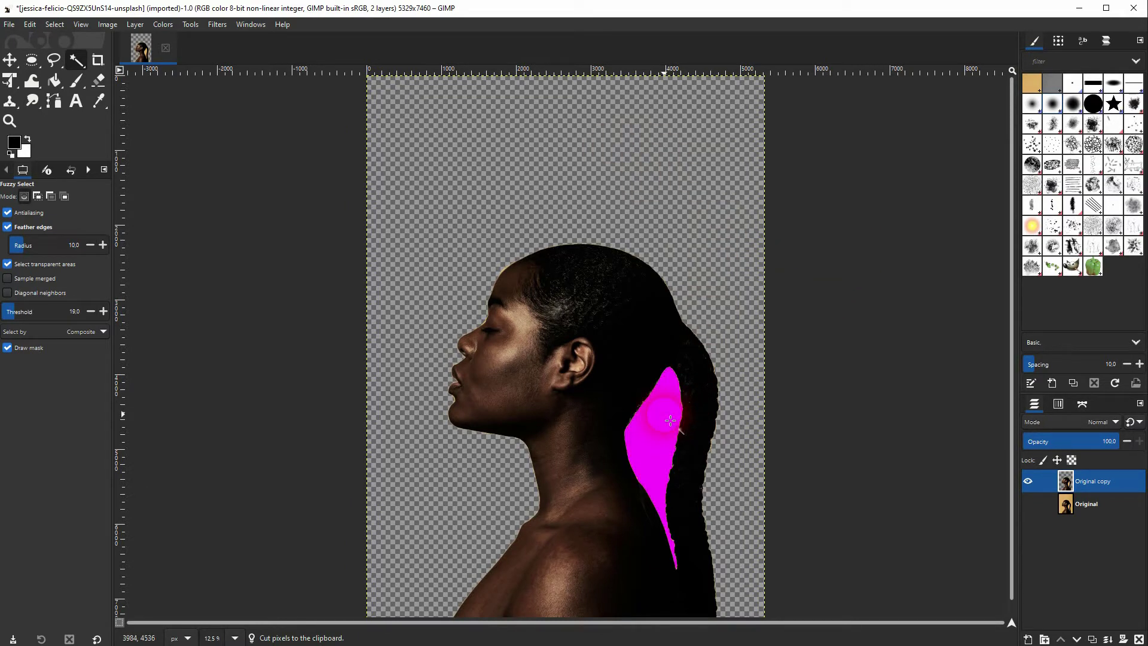
key("ctrl+x")
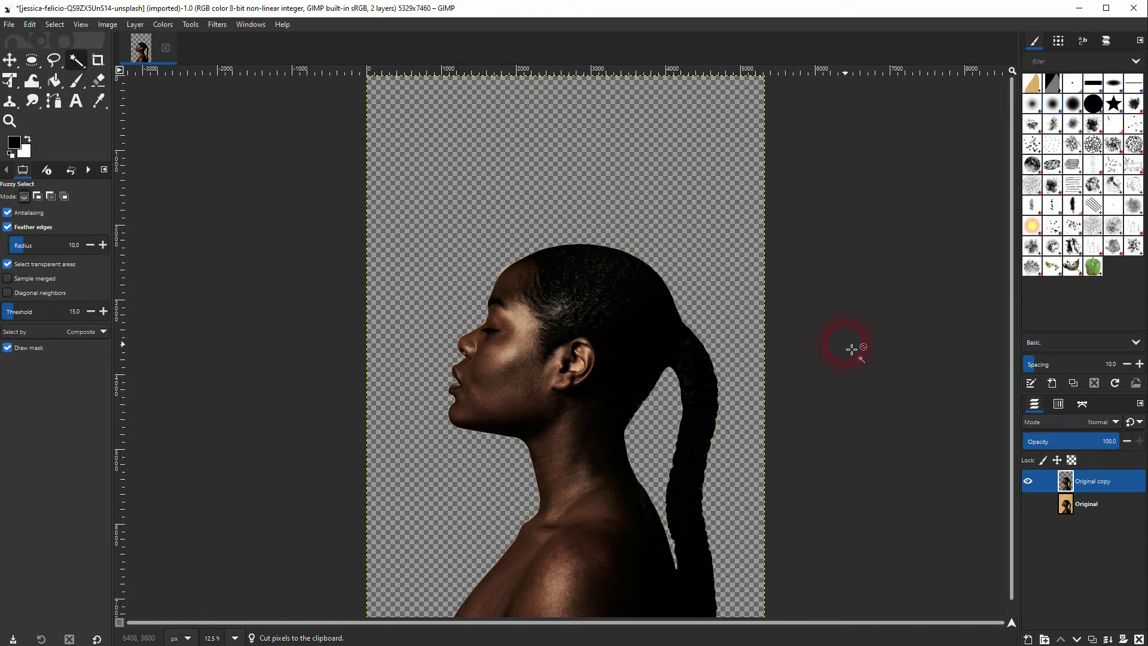
Step: Fuzzy-select the thin leftover fringe along the forehead and top of the head and cut it away
scroll(502, 263, "up", 2)
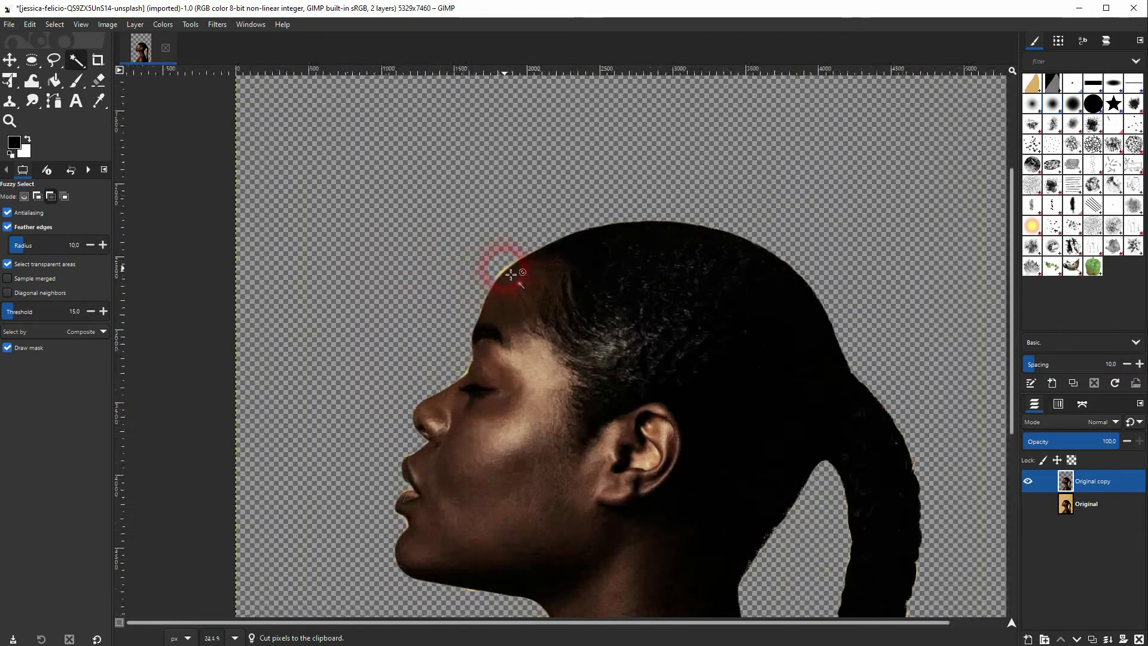
scroll(511, 275, "up", 2)
left_click_drag(507, 280, 508, 279)
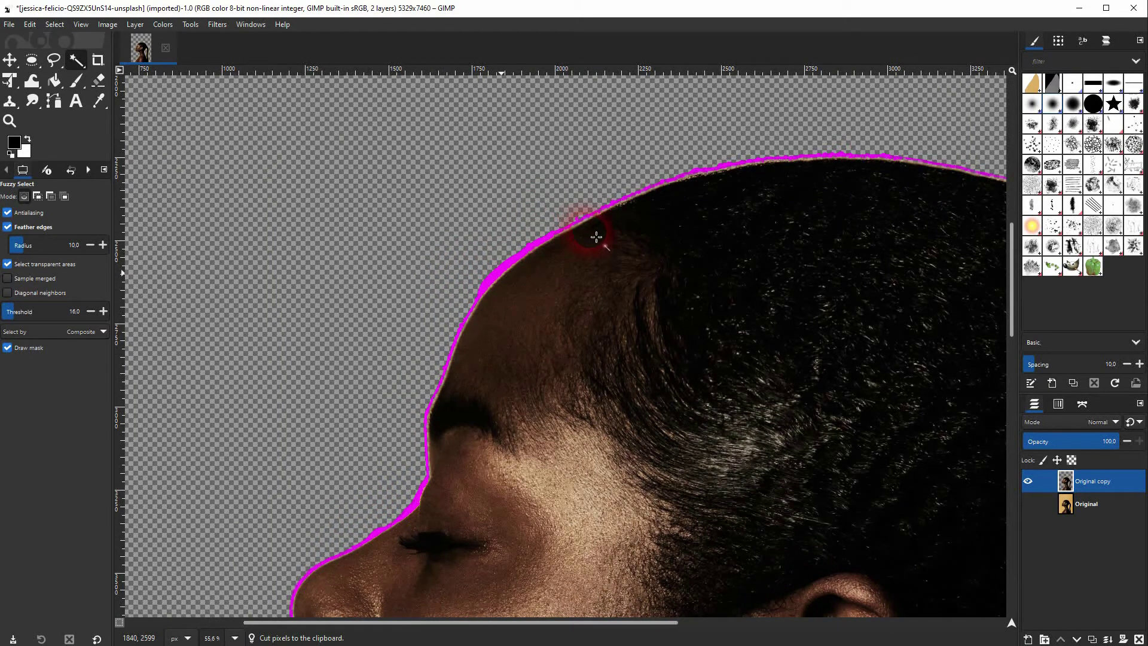
left_click_drag(596, 237, 597, 234)
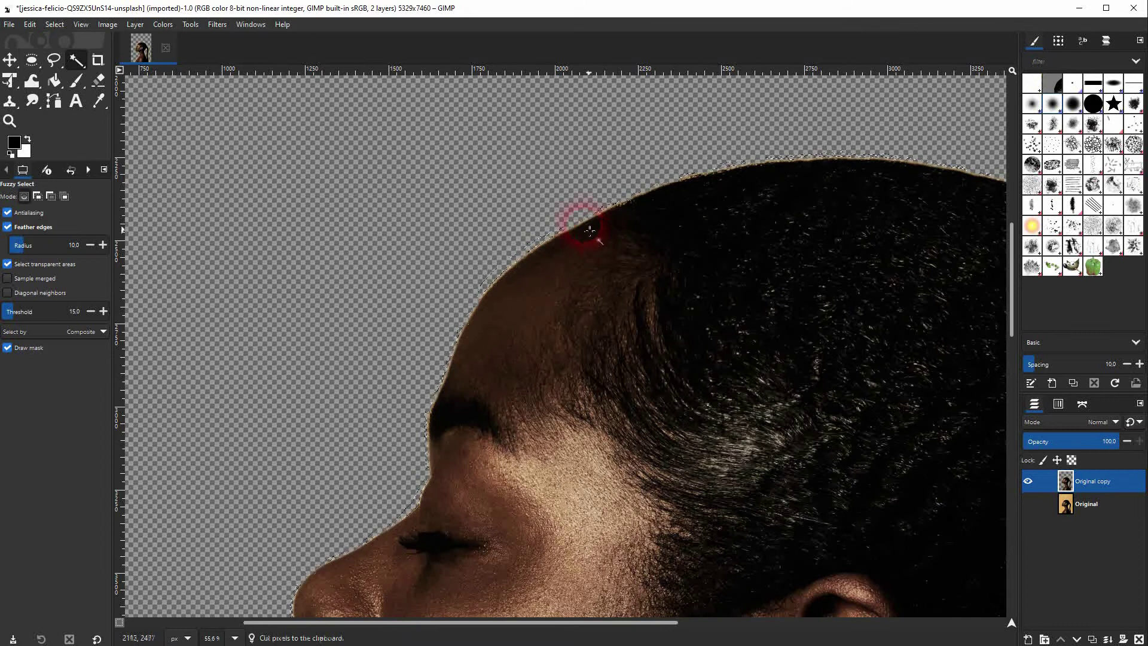
Step: Create a new layer named bg, 5329 × 7460 px, filled with the foreground color
scroll(590, 245, "down", 5, "ctrl")
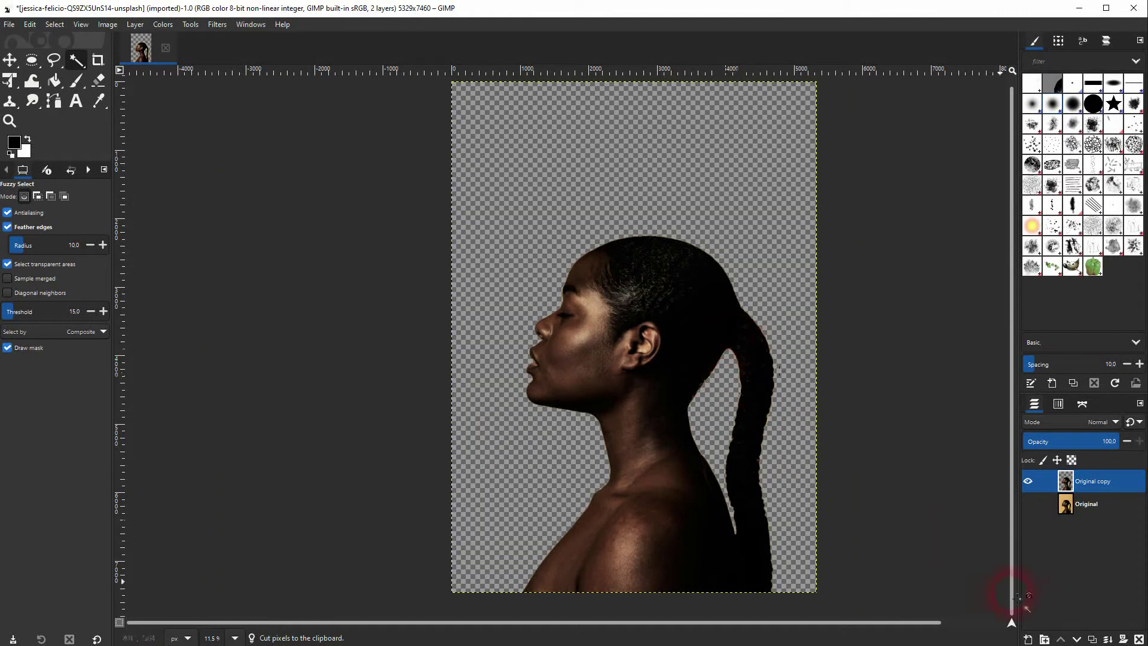
left_click(1029, 639)
left_click_drag(1015, 319, 775, 166)
left_click(710, 468)
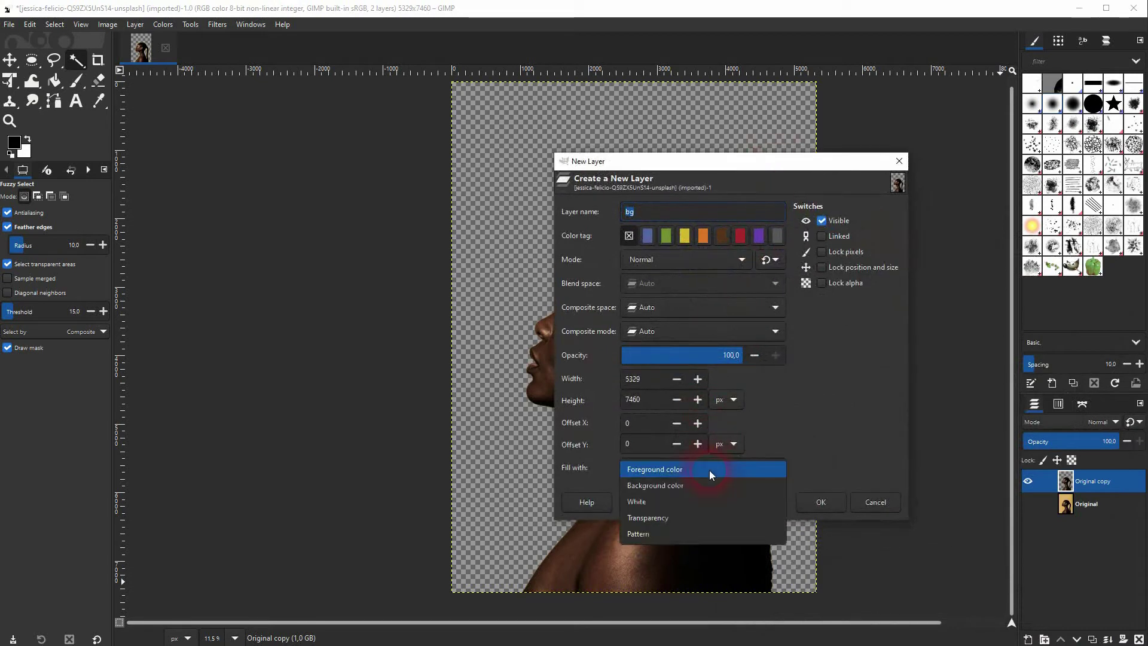
left_click(654, 469)
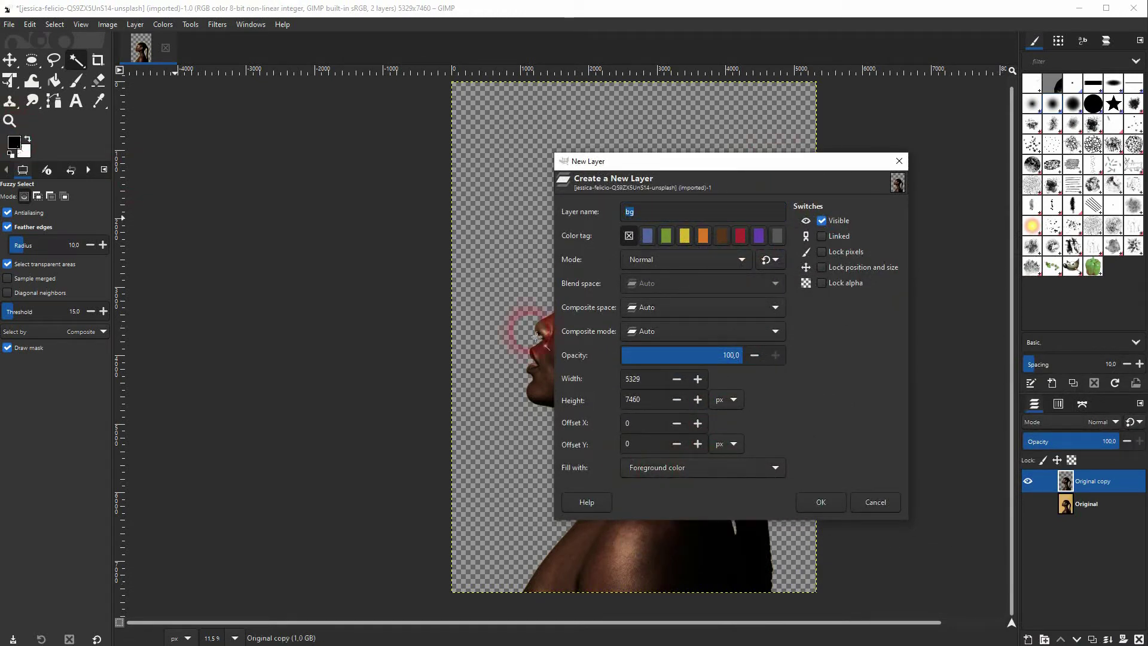
left_click(831, 508)
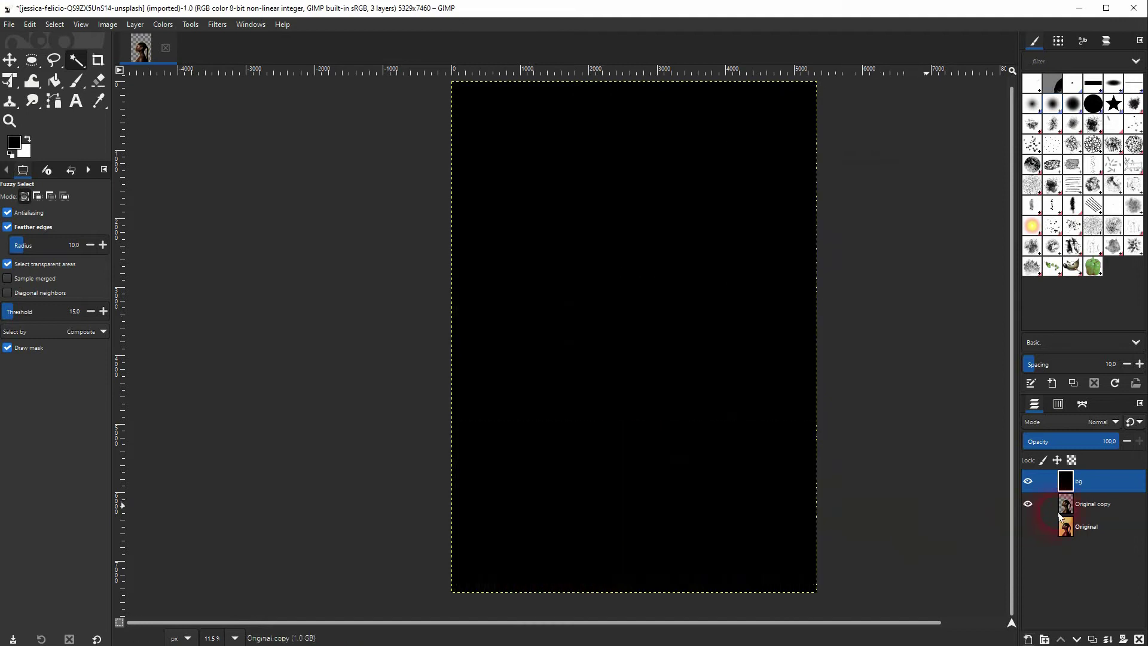
Step: Move the bg layer below Original copy and make Original copy the active layer
left_click(1091, 483)
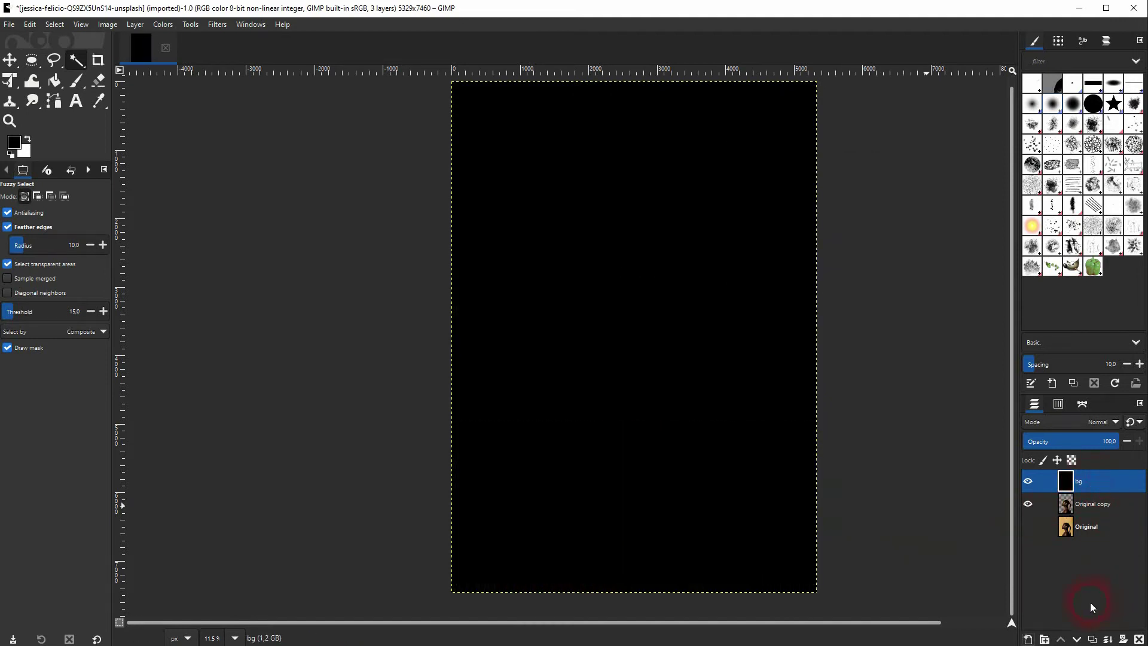
left_click(1077, 640)
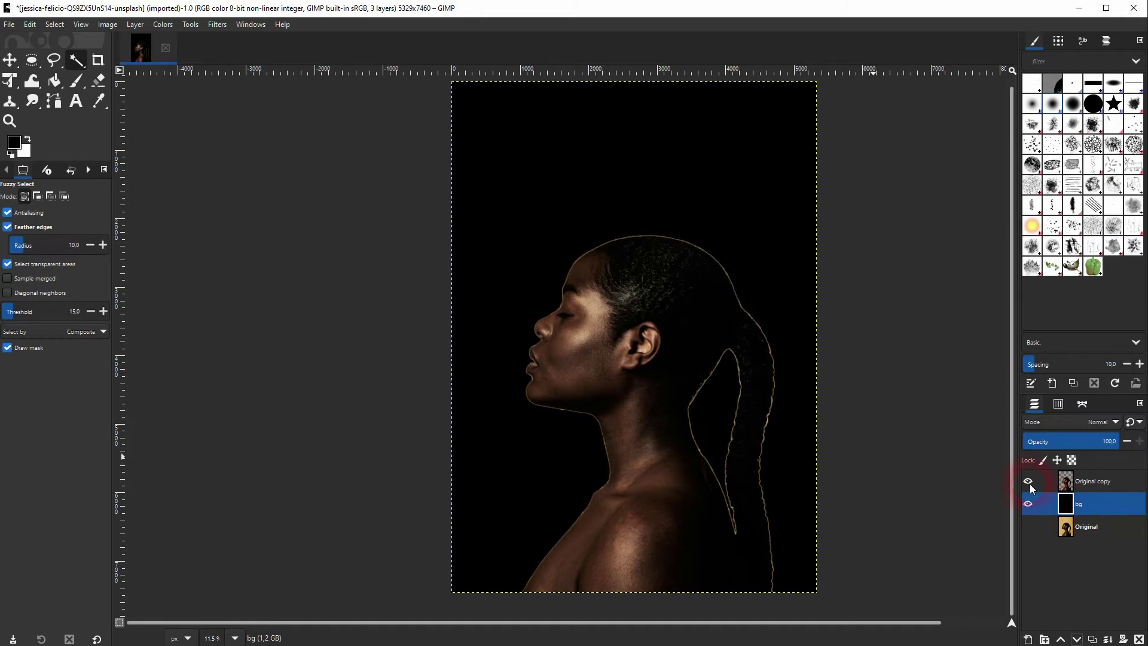
left_click(1101, 481)
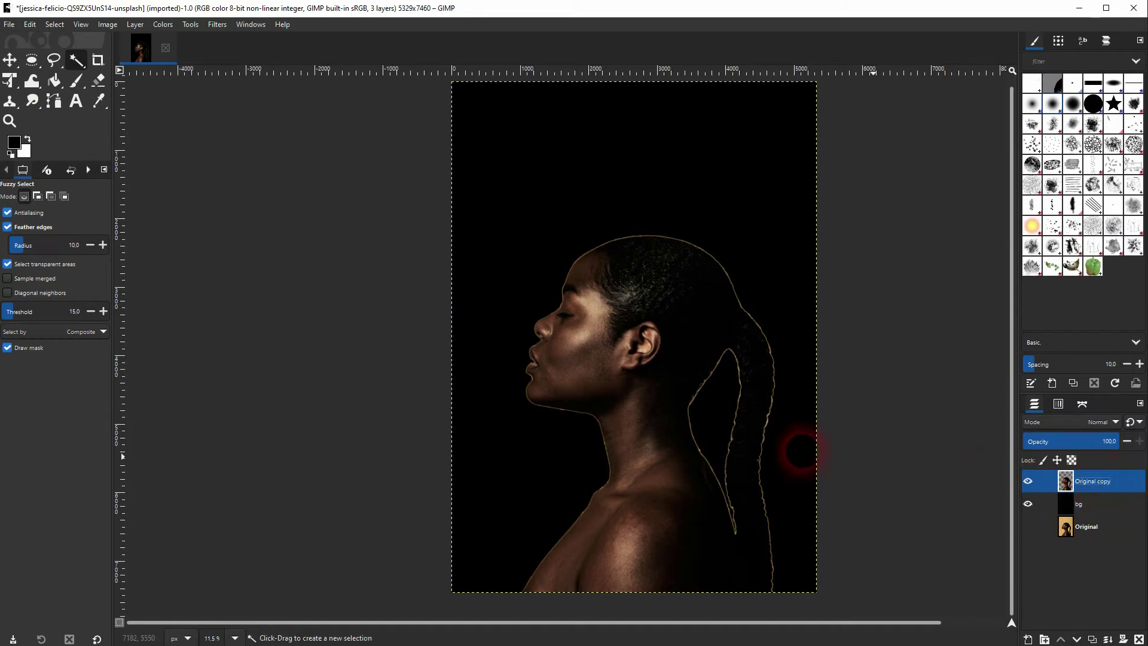
Step: Fuzzy-select the tan fringe along the outer edge of the braid and cut it from Original copy
scroll(758, 422, "up", 4)
scroll(758, 422, "up", 8)
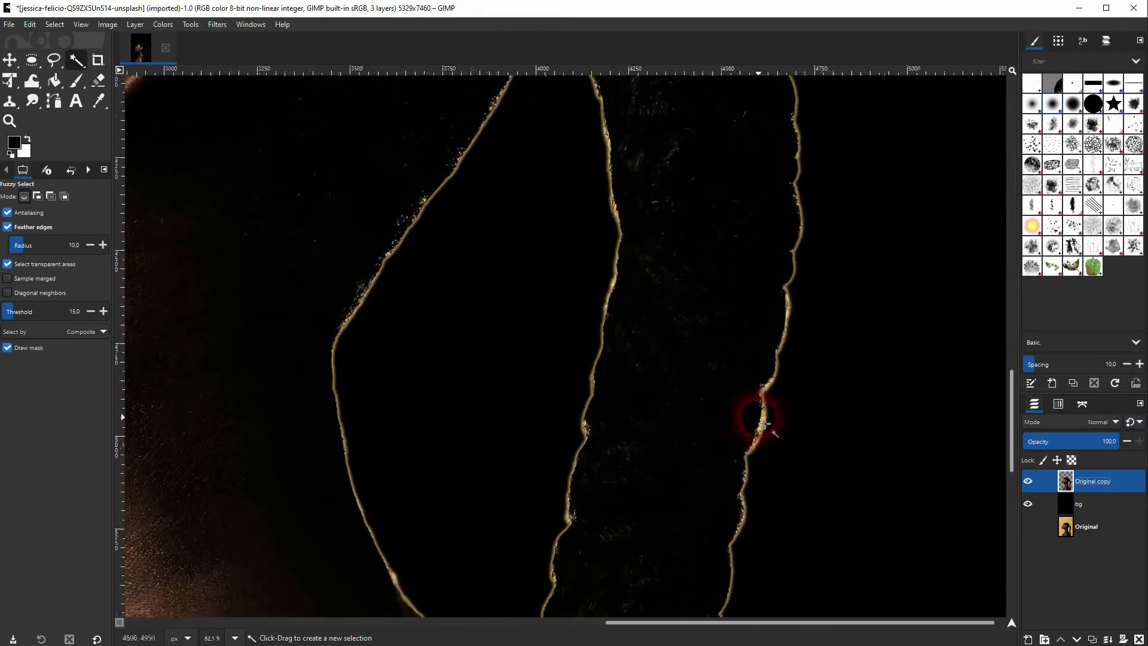
left_click_drag(775, 429, 756, 479)
scroll(782, 471, "down", 3)
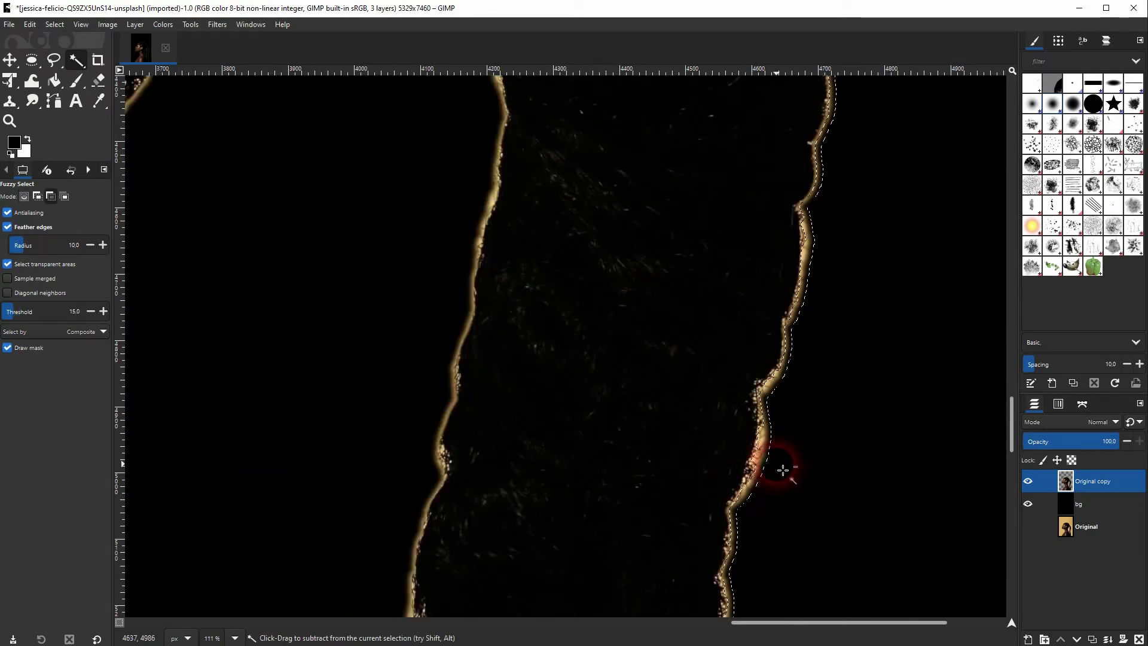
key("ctrl+x")
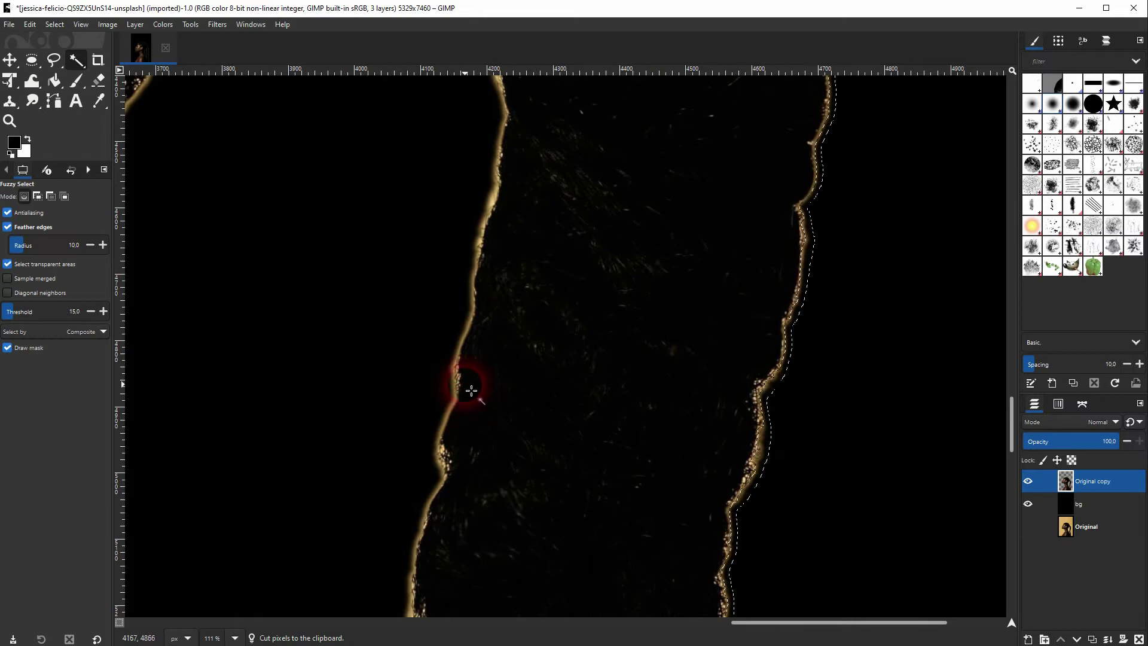
Step: Fuzzy-select and cut the fringe on the braid's inner edge, and trim its outer edge again
left_click_drag(461, 398, 507, 422)
scroll(512, 414, "down", 5)
scroll(512, 415, "up", 5)
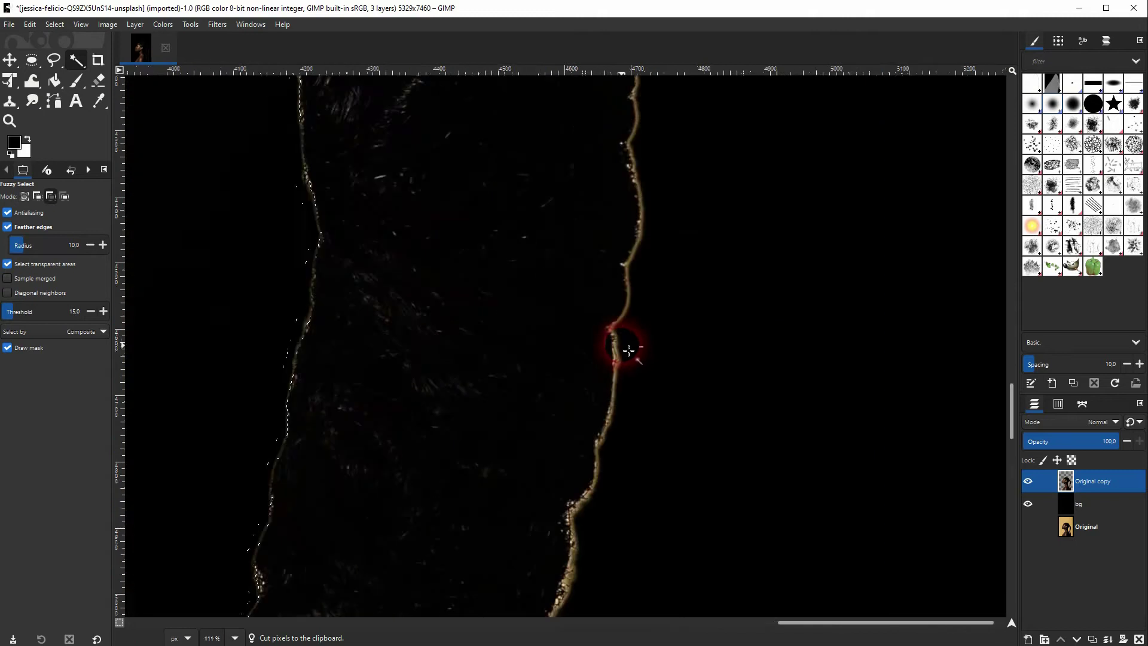
left_click_drag(625, 346, 642, 430)
key("ctrl+x")
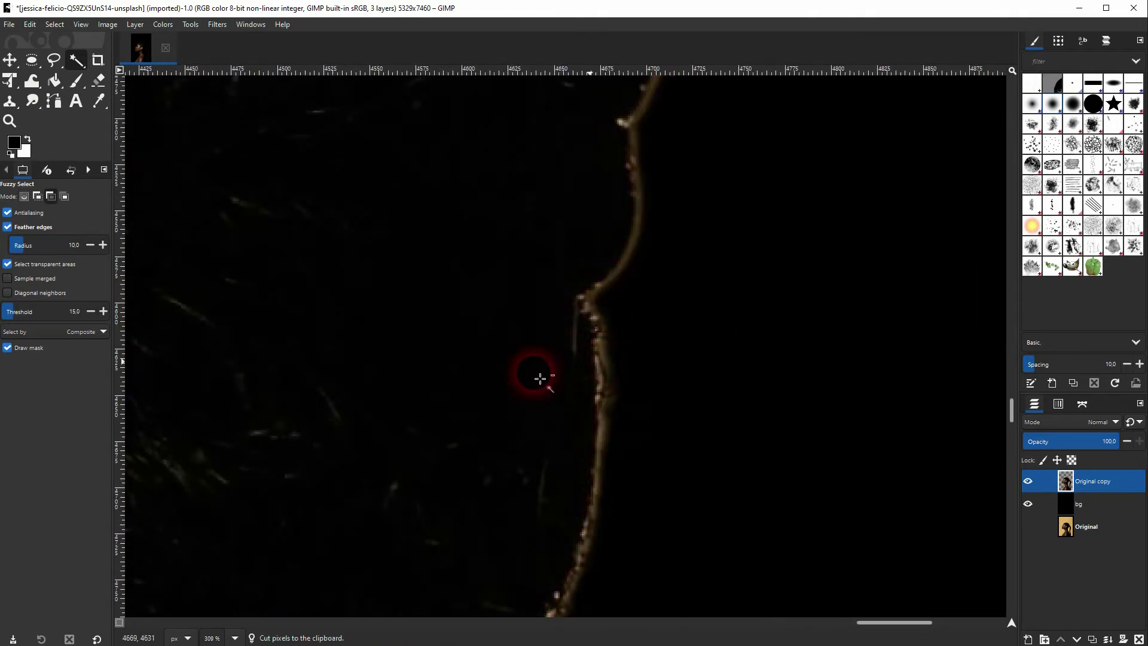
Step: Try to fuzzy-select and cut the remaining fringe along the neck side of the gap beside the braid
scroll(584, 397, "down", 10)
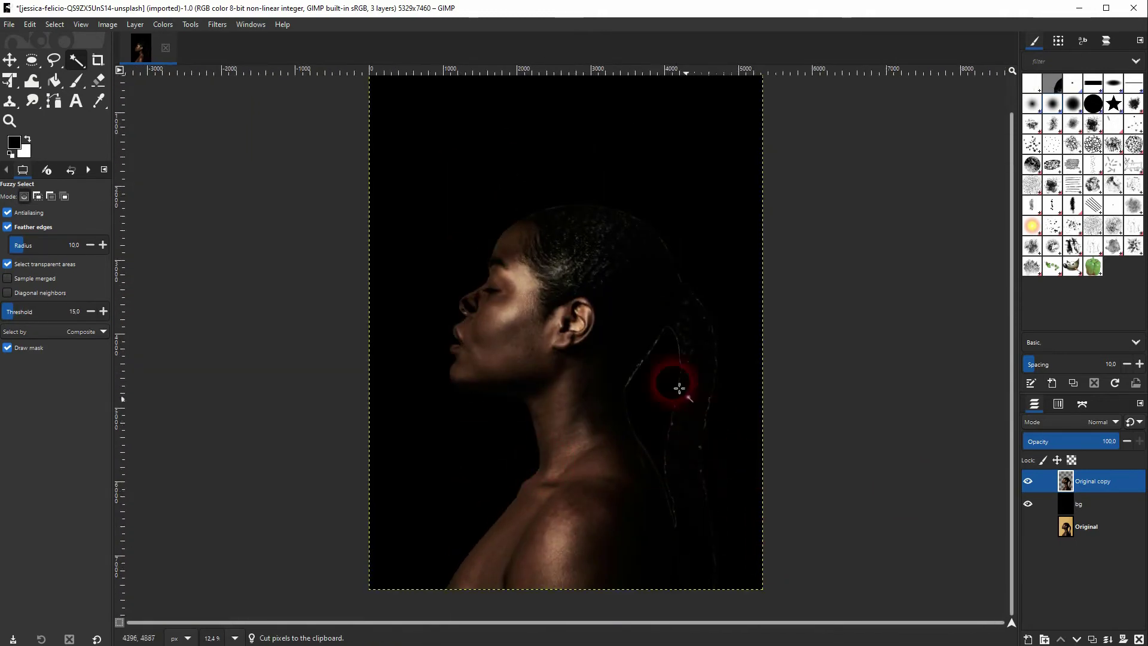
scroll(672, 384, "up", 9)
left_click_drag(616, 317, 694, 344)
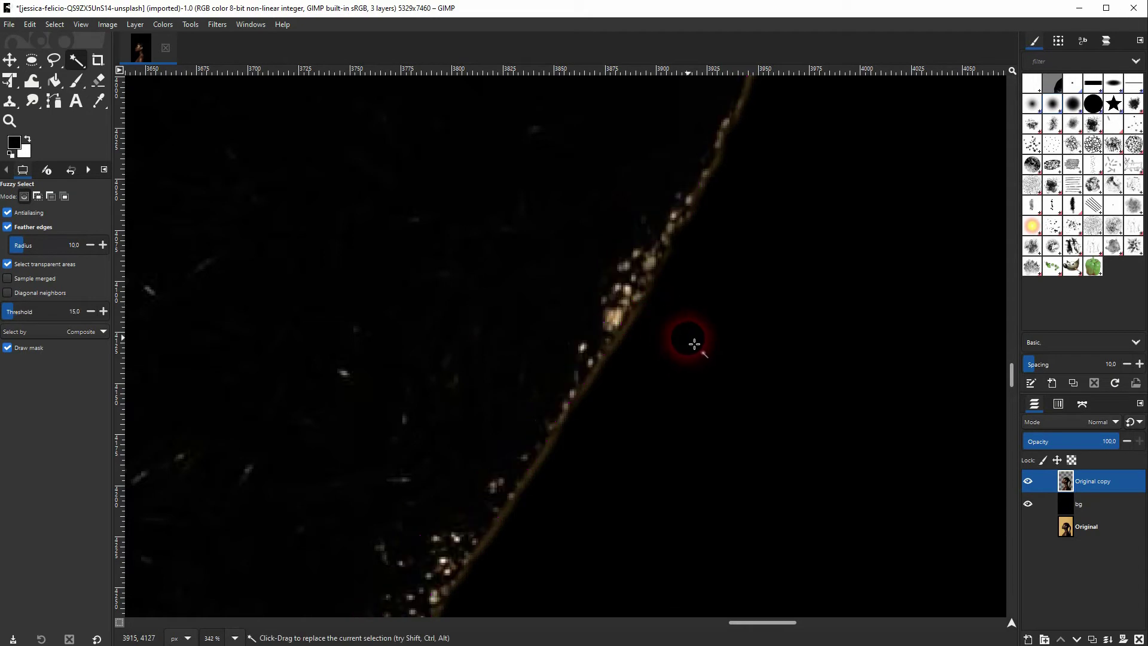
key("ctrl+x")
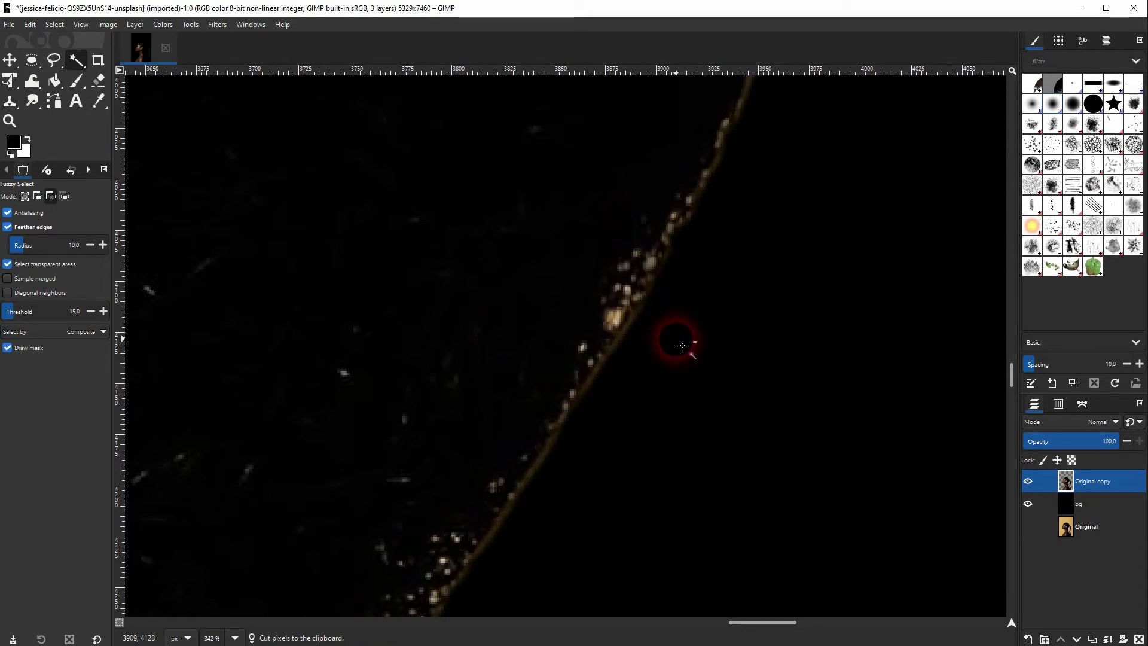
scroll(681, 346, "down", 2)
scroll(682, 346, "down", 7)
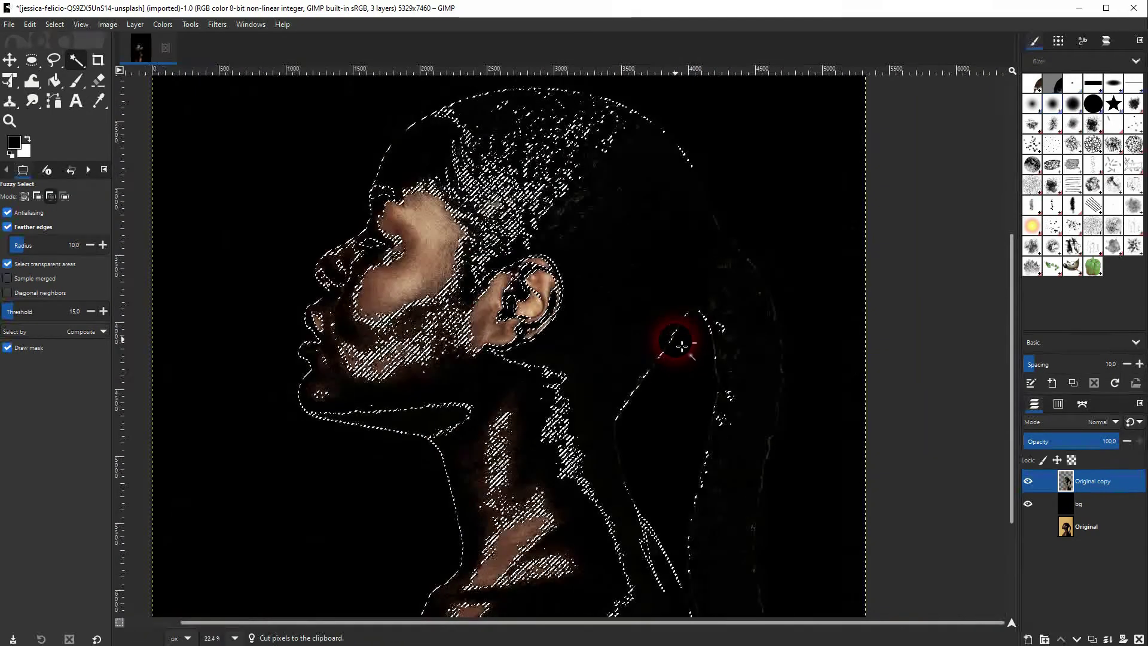
Step: Clear the selection and undo the last cuts that removed parts of the woman's face and body
left_click(454, 302)
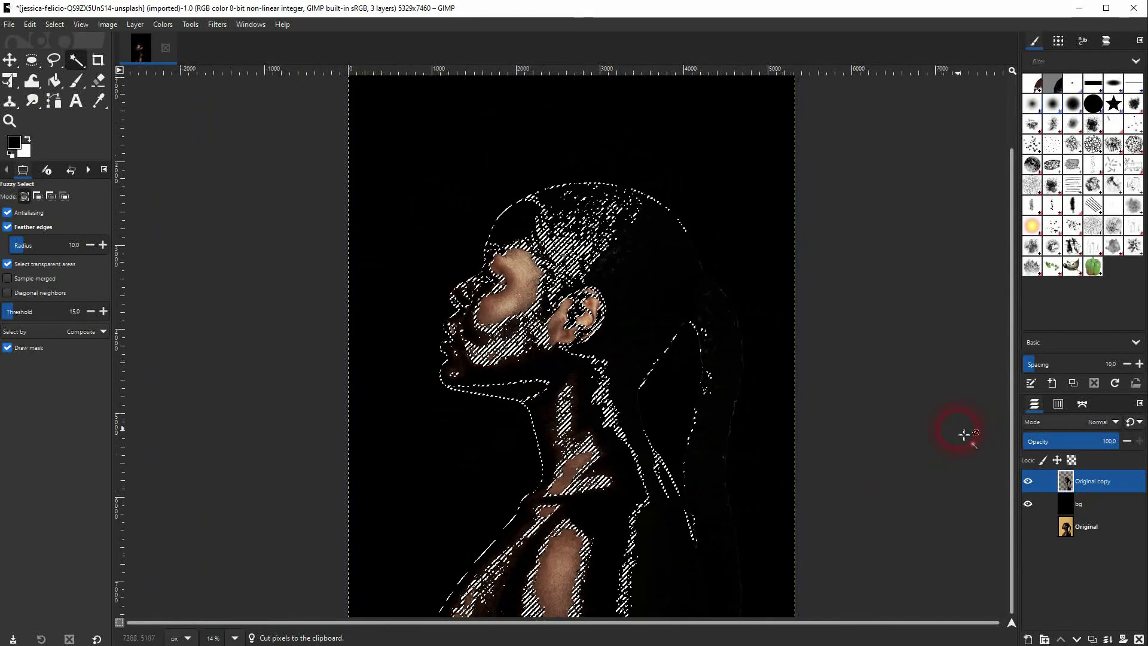
key("ctrl+shift+a")
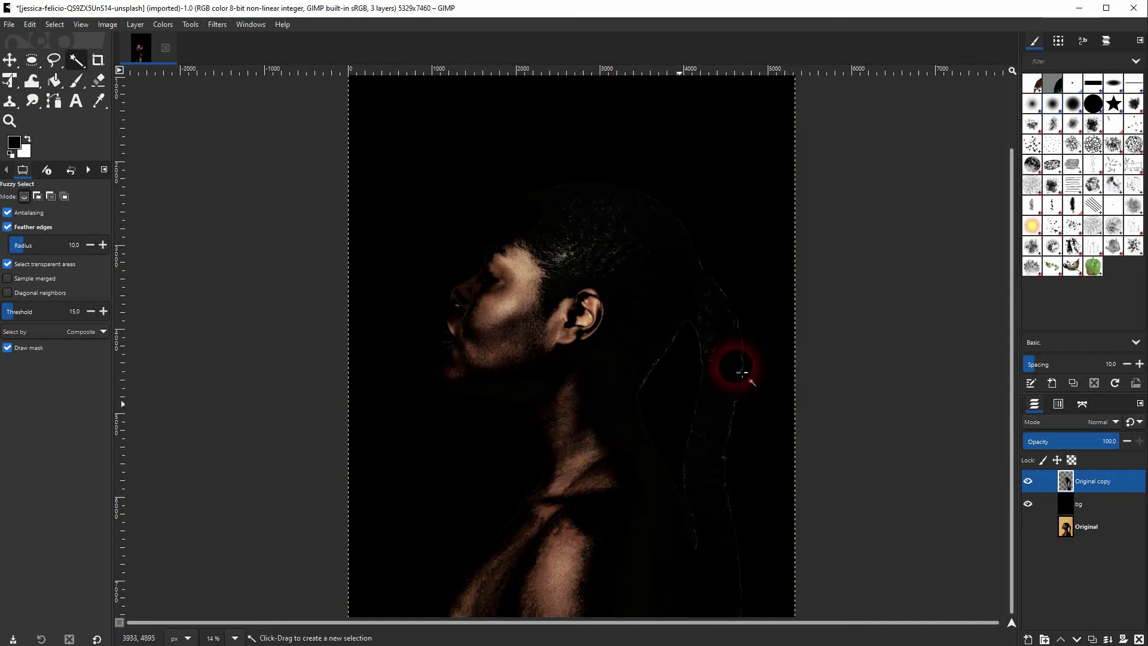
left_click(782, 351)
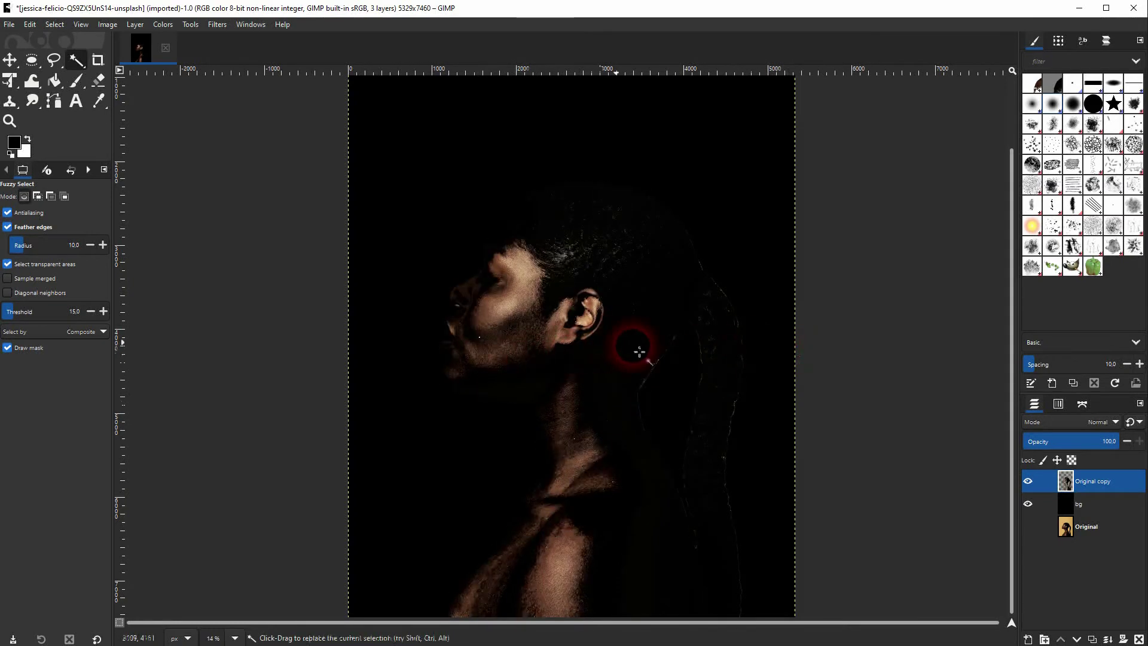
key("ctrl+z")
key("ctrl+z")
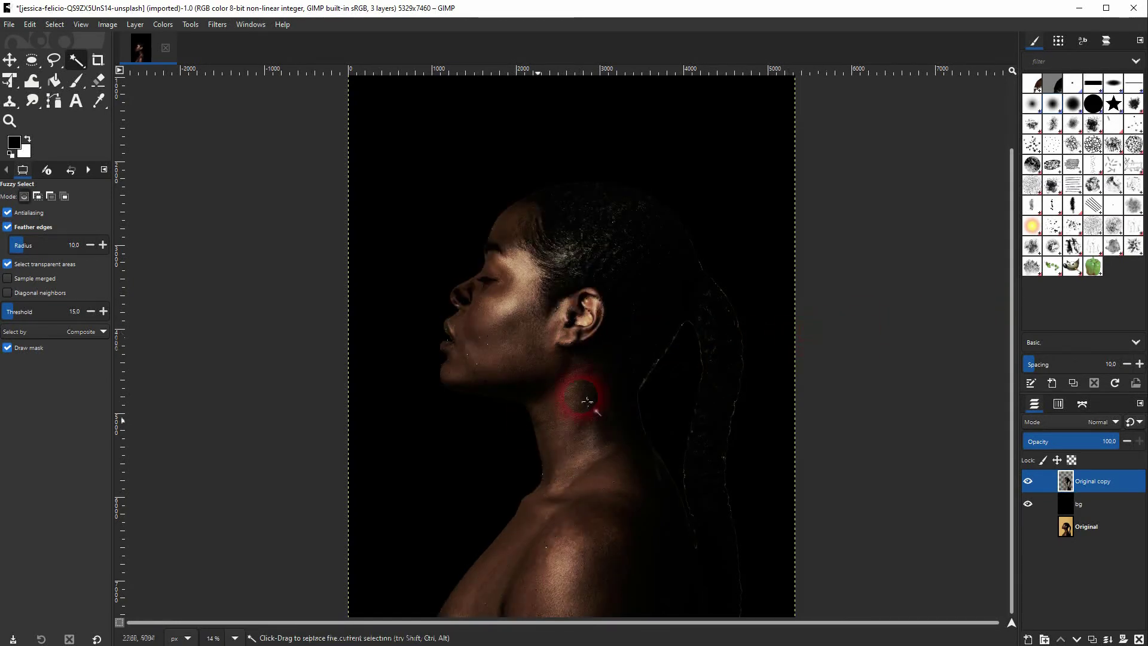
left_click(895, 482)
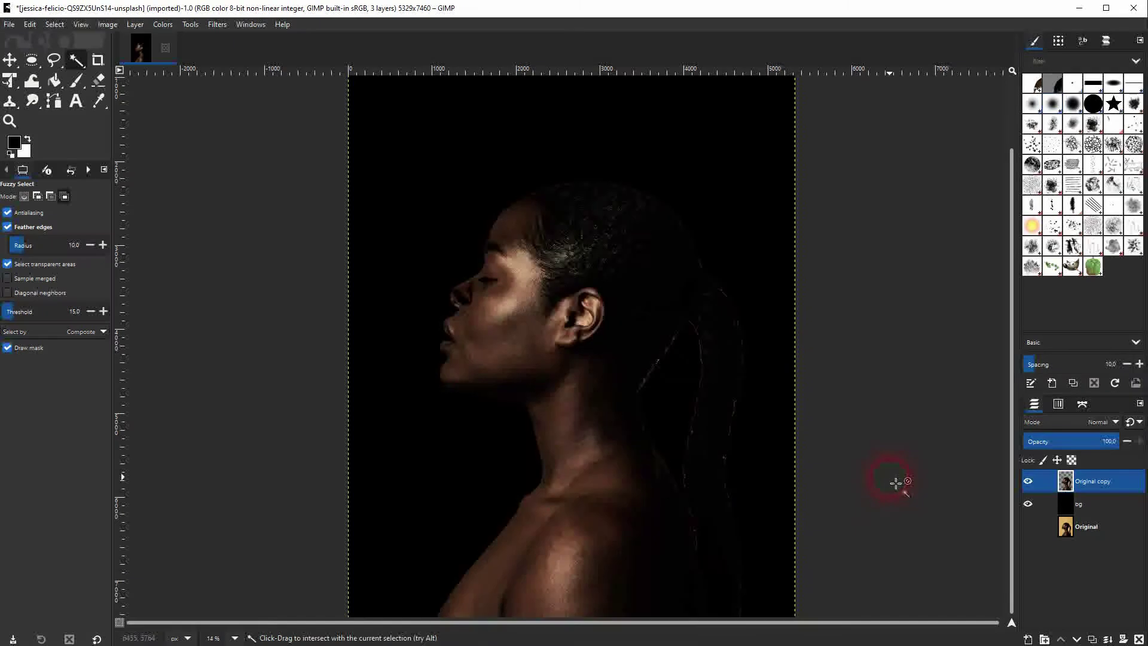
Step: Duplicate the Original copy layer and rename the duplicate Blurred copy
scroll(697, 436, "down", 3)
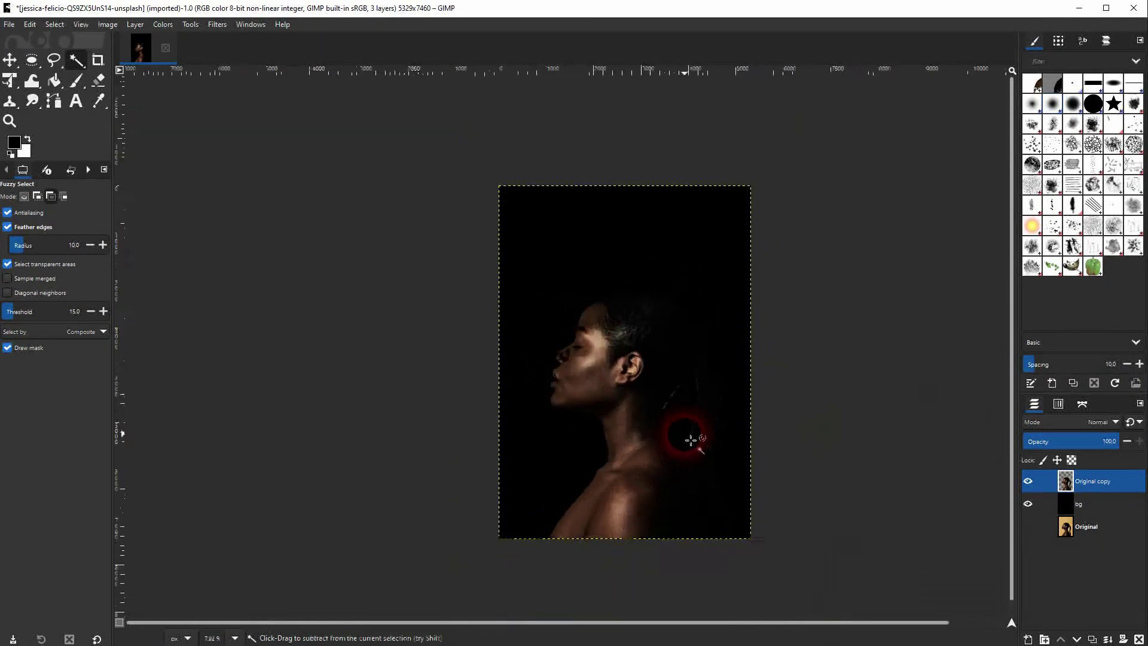
scroll(692, 441, "up", 4)
scroll(691, 441, "up", 1)
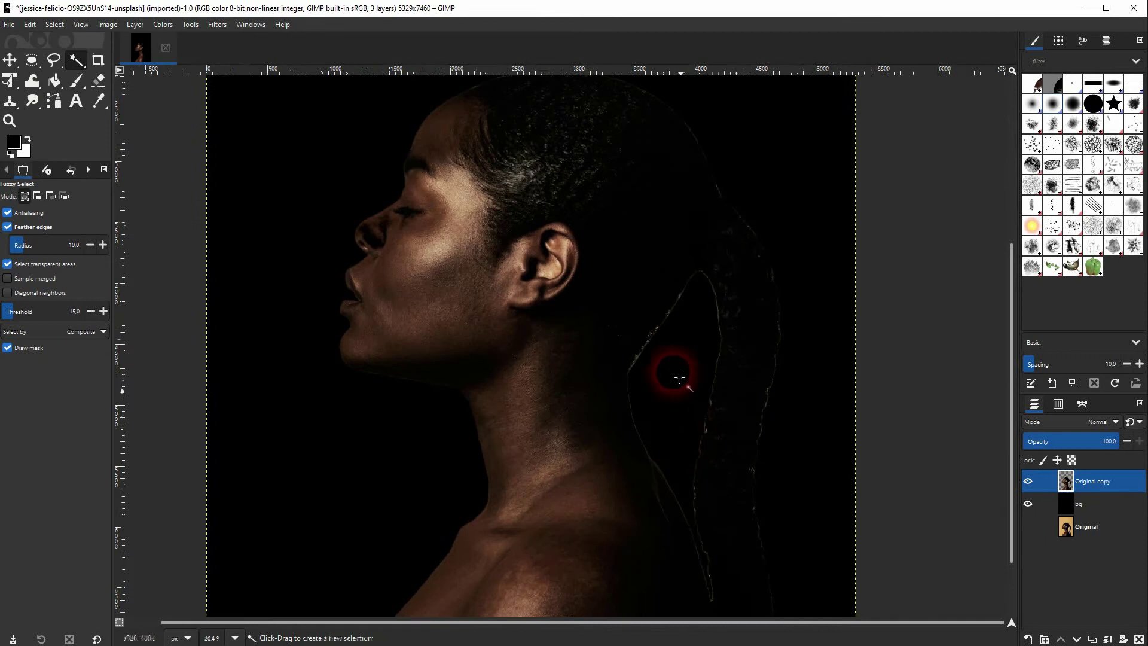
scroll(670, 347, "up", 1)
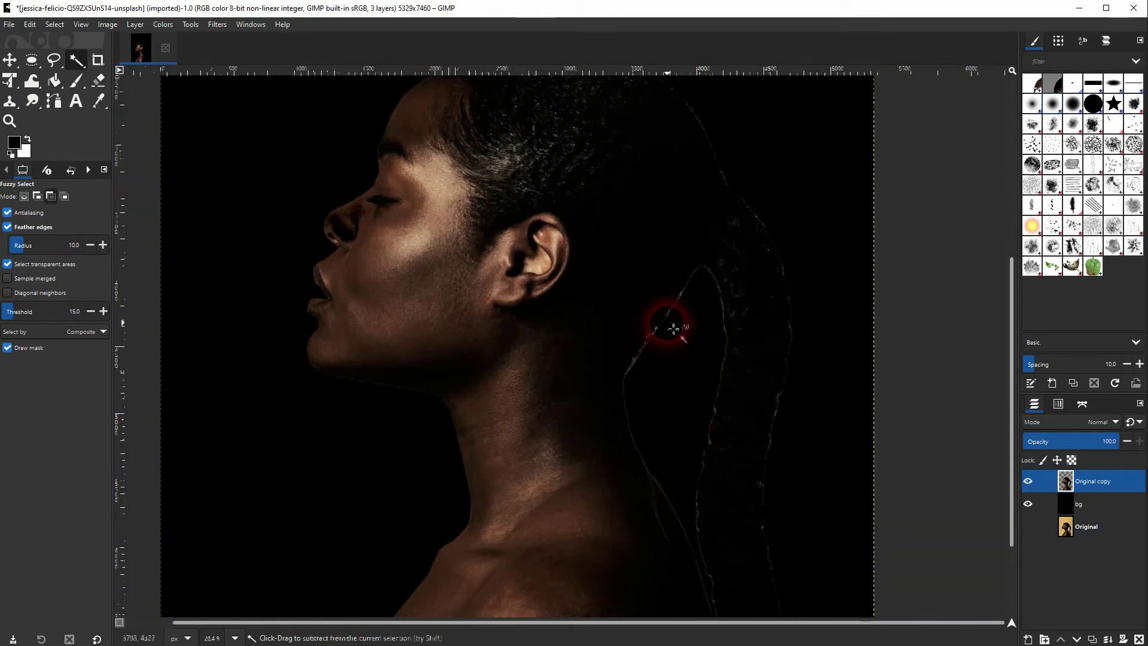
right_click(1119, 482)
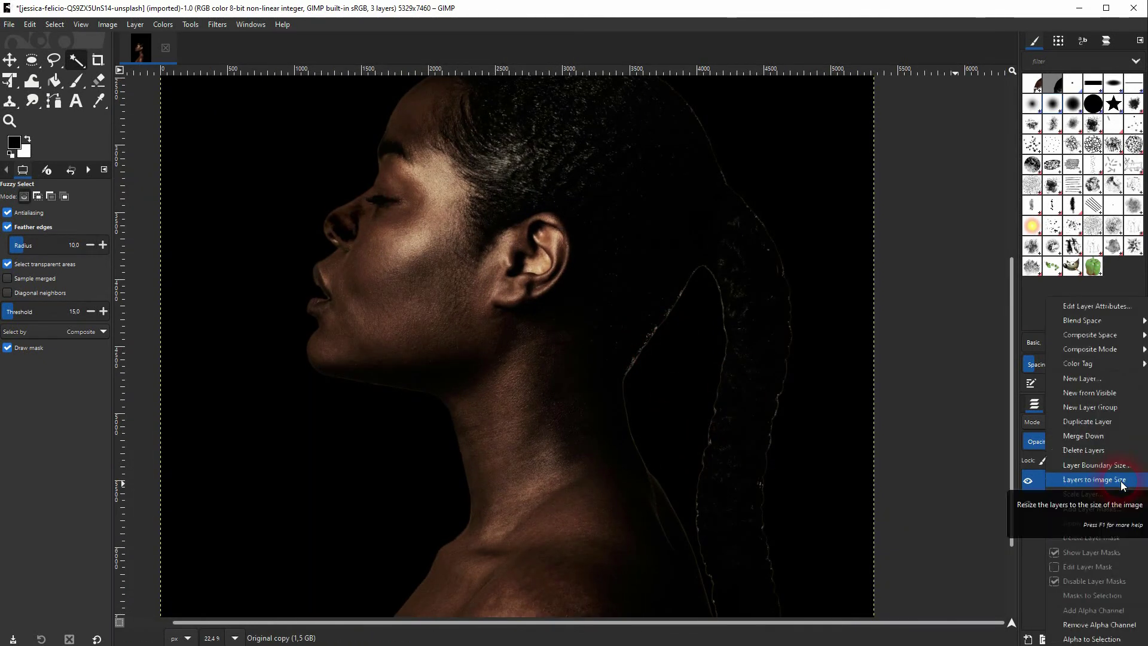
left_click(1086, 421)
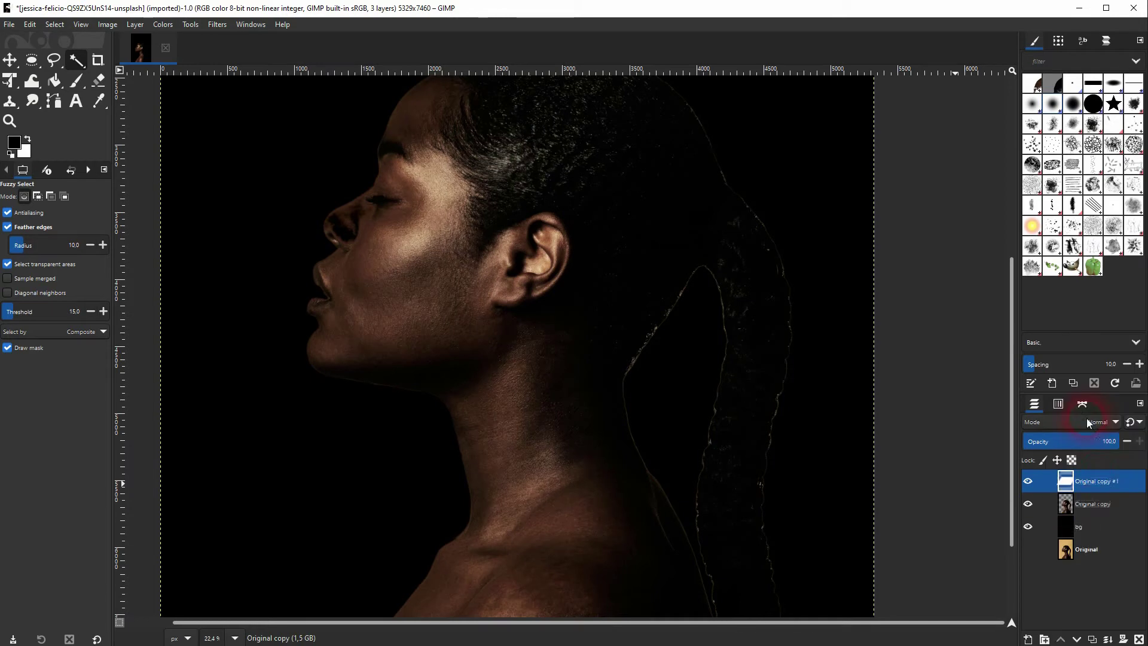
double_click(1105, 482)
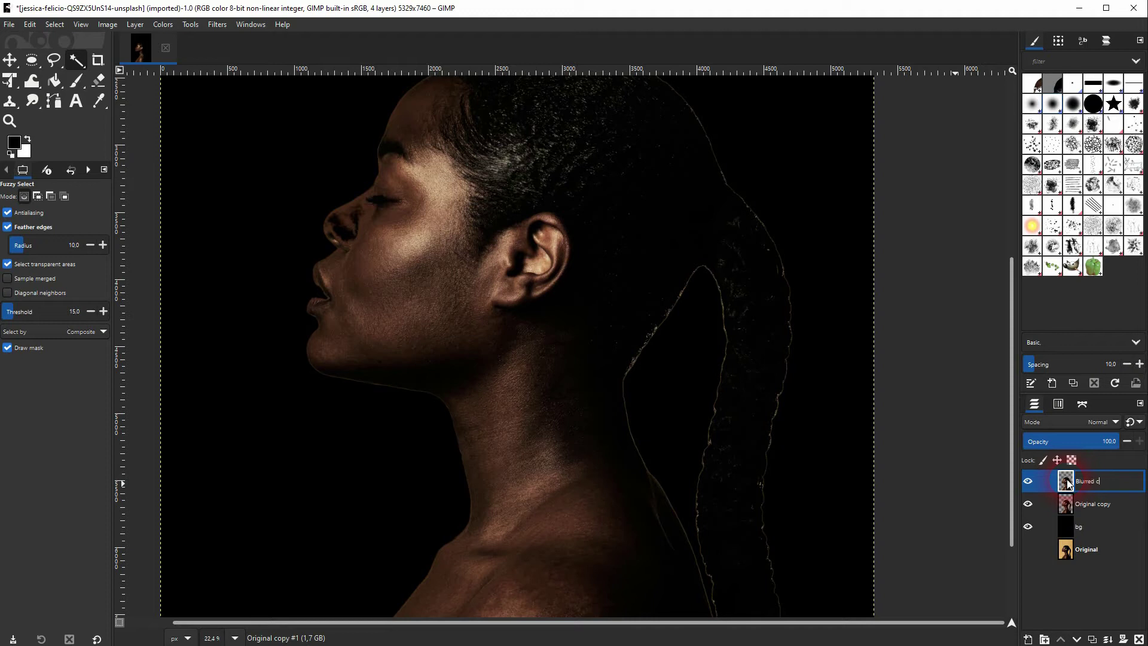
key("Return")
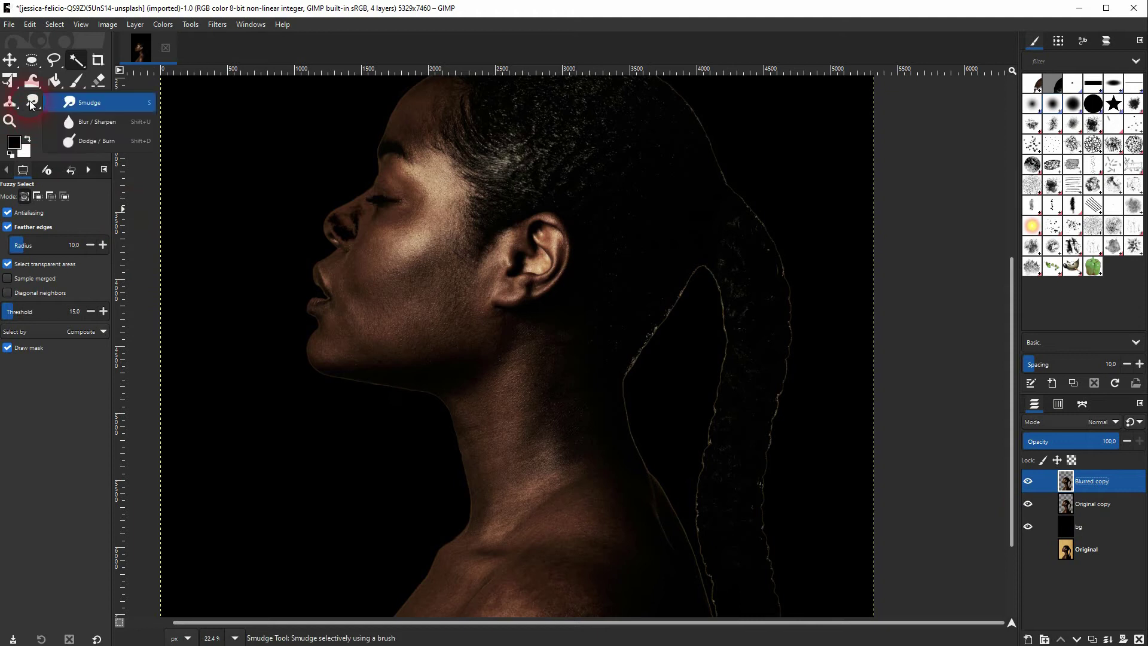
Step: Blur the fringe on both sides of the lower gap between neck and braid, using brush size 47 and rate 64.5
left_click(85, 126)
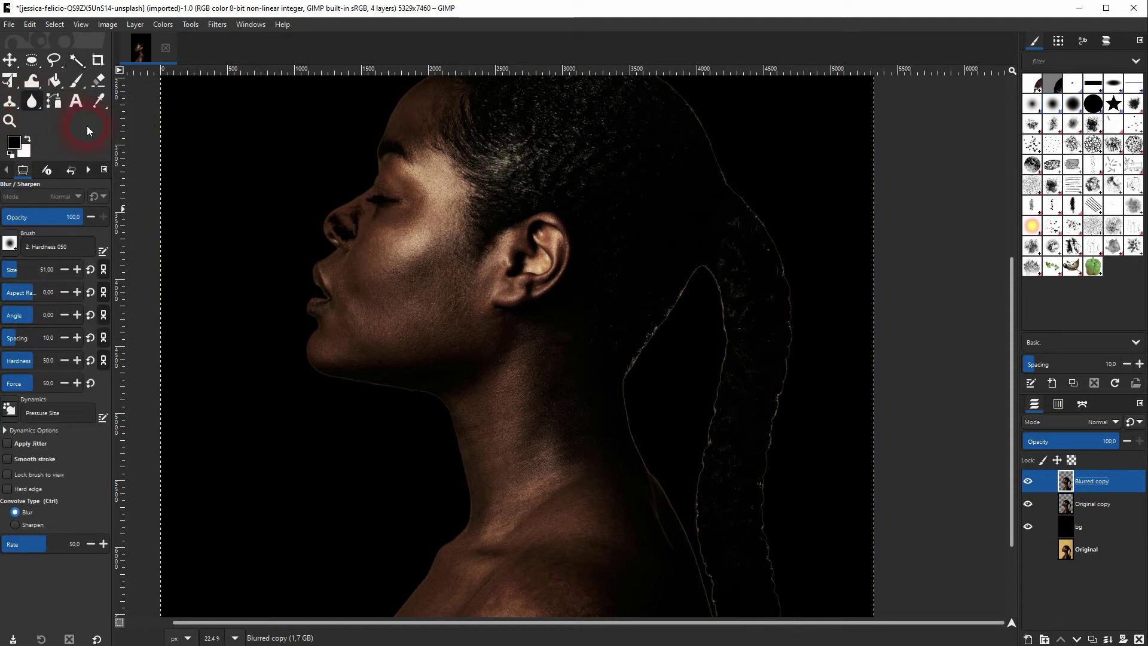
scroll(689, 512, "up", 8)
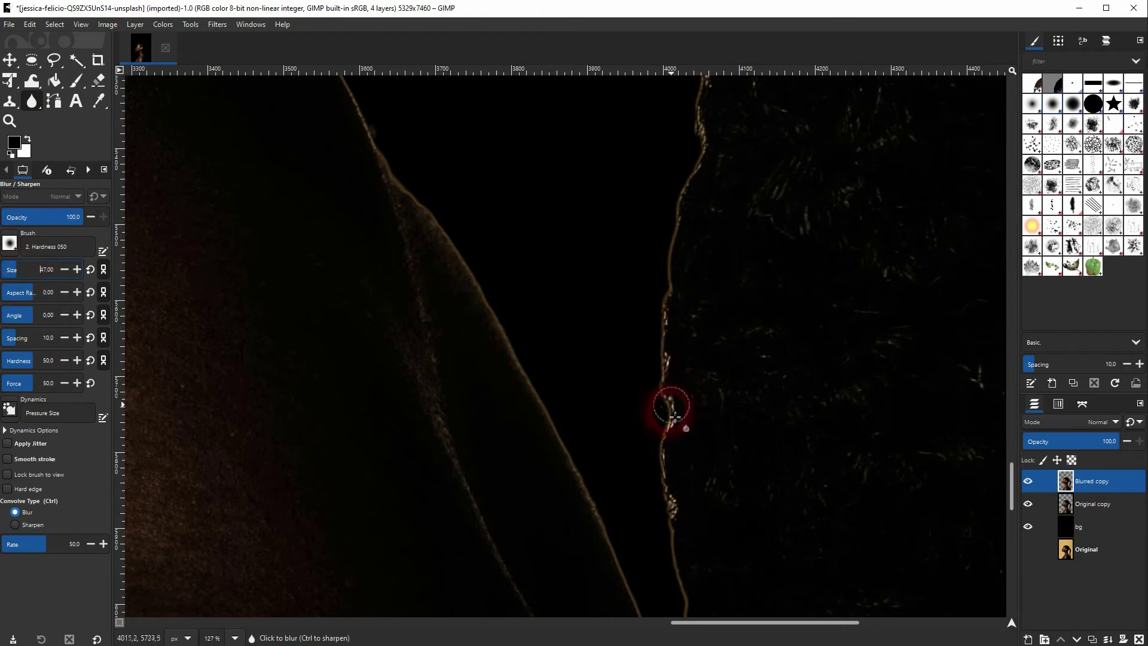
mouse_move(670, 414)
left_mouse_down()
mouse_move(670, 458)
mouse_move(675, 417)
mouse_move(668, 478)
mouse_move(685, 602)
left_mouse_up()
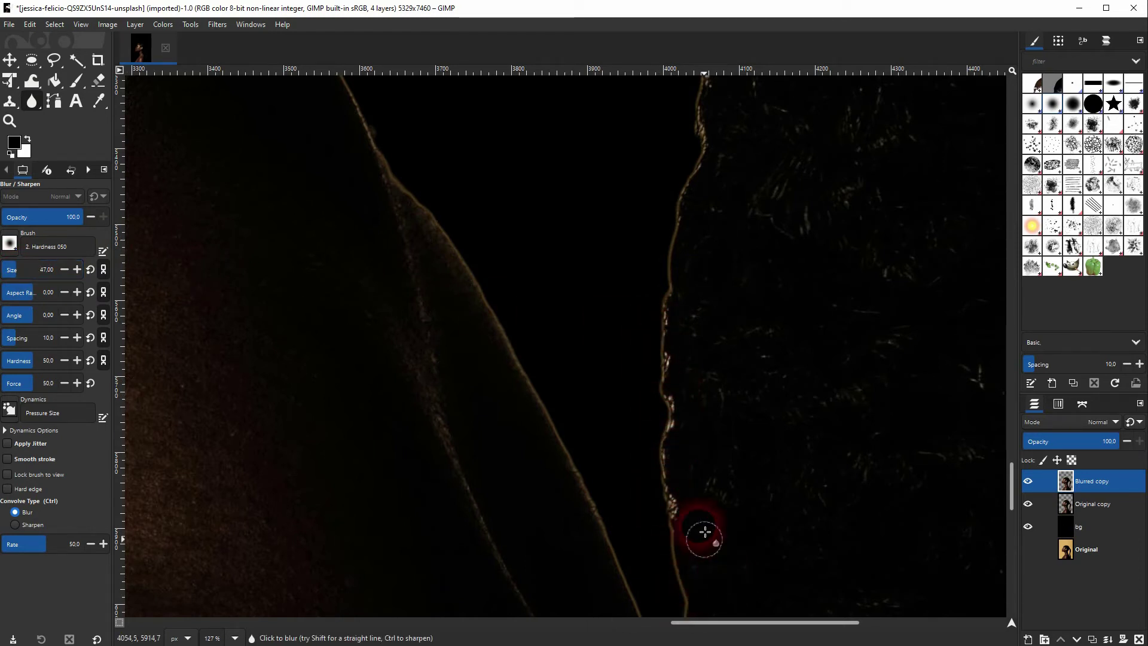
mouse_move(706, 532)
left_mouse_down()
mouse_move(578, 255)
mouse_move(630, 508)
left_mouse_up()
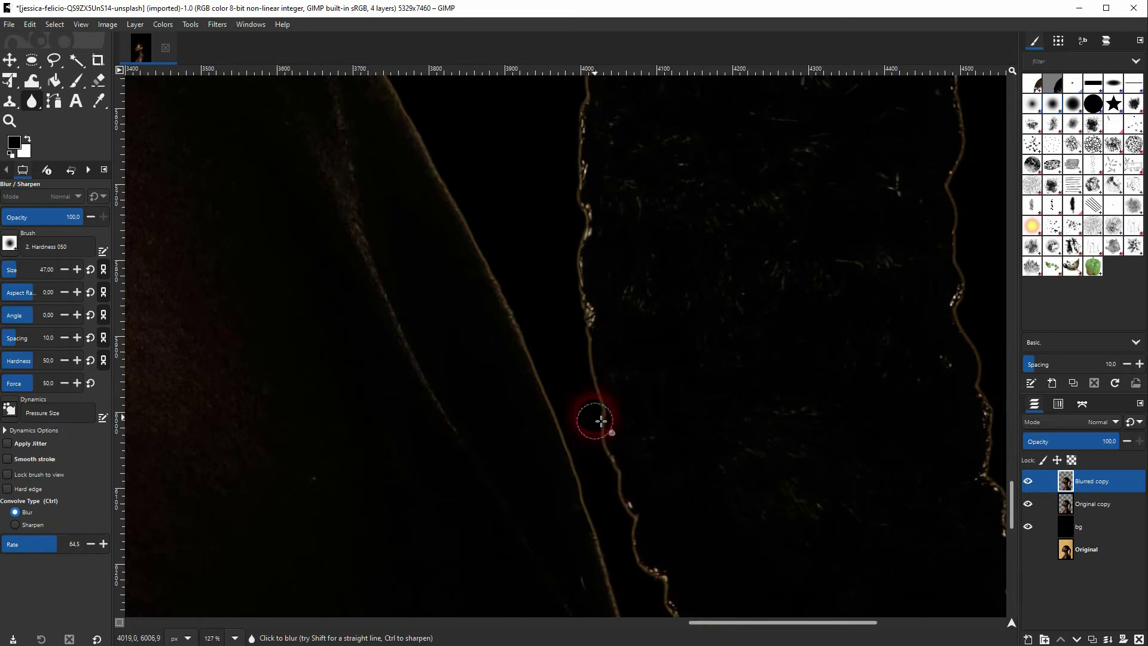
left_click_drag(615, 573, 482, 332)
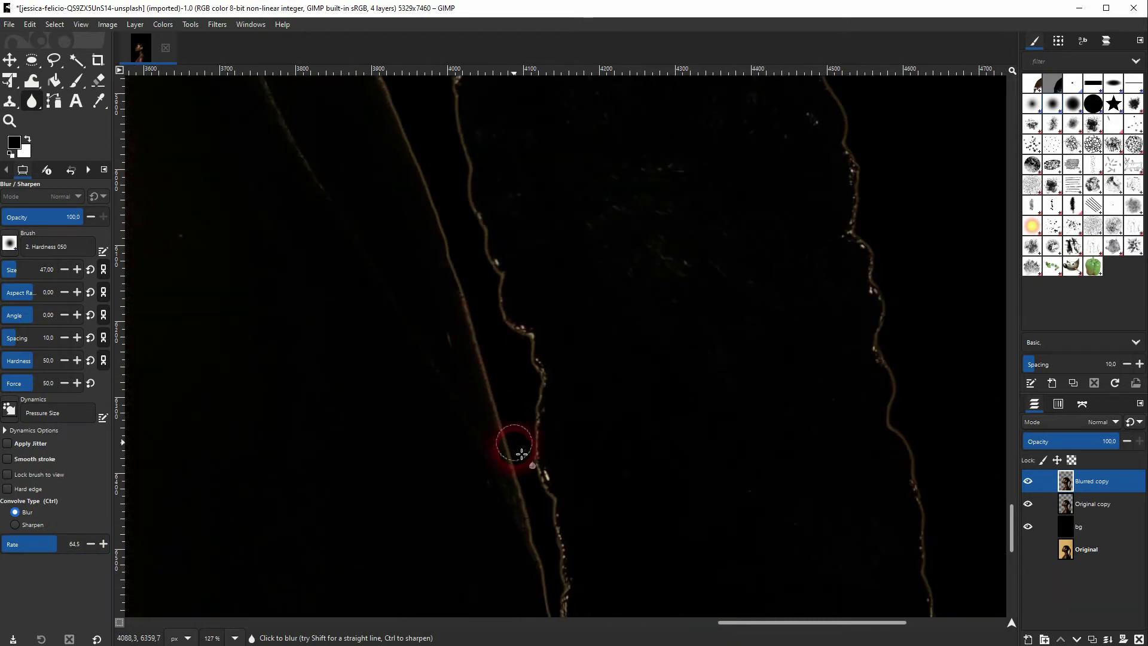
Step: Pick the Paintbrush and add a transparency-filled layer above Blurred copy, renamed Brush
scroll(526, 418, "down", 10)
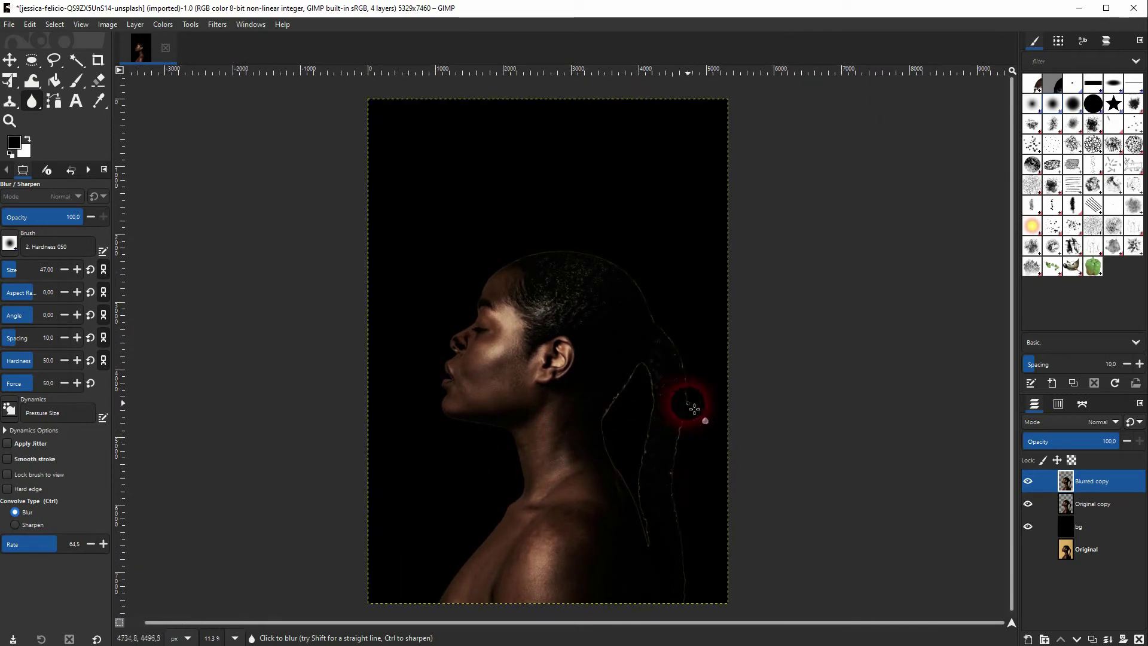
left_click(78, 83)
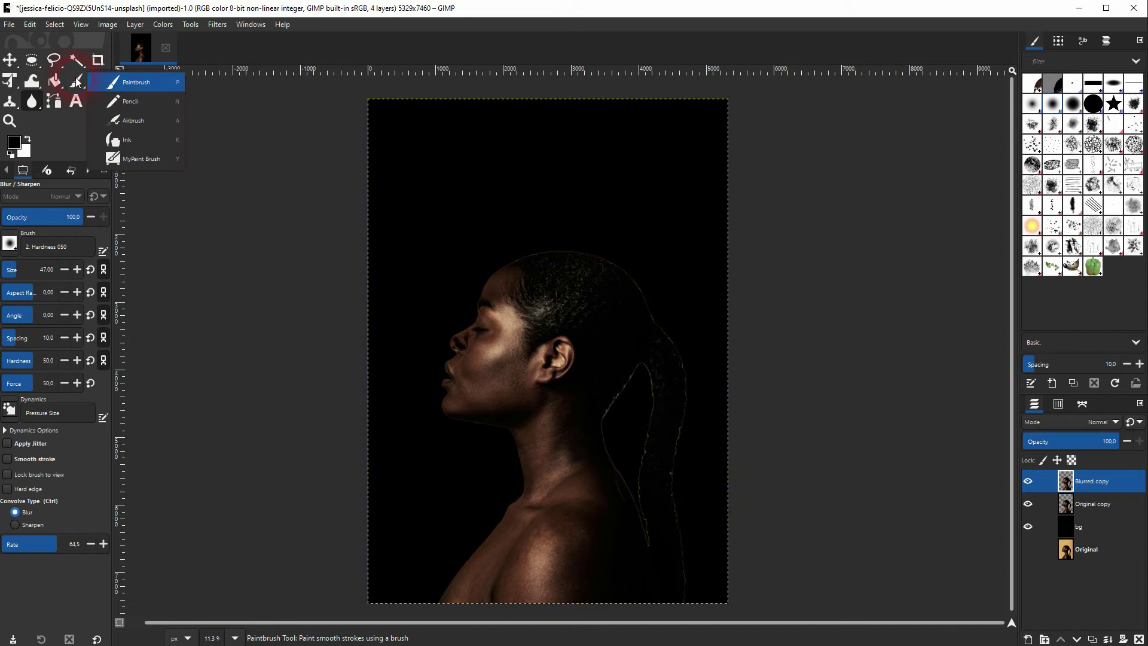
left_click(129, 82)
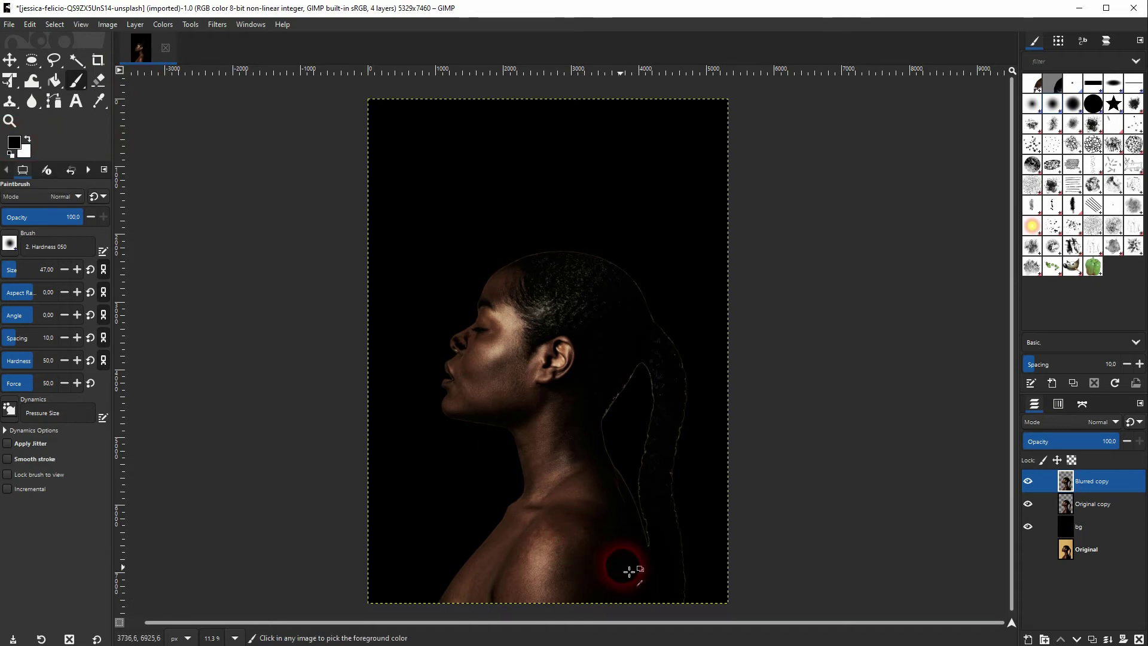
scroll(646, 533, "up", 5)
scroll(649, 525, "up", 5)
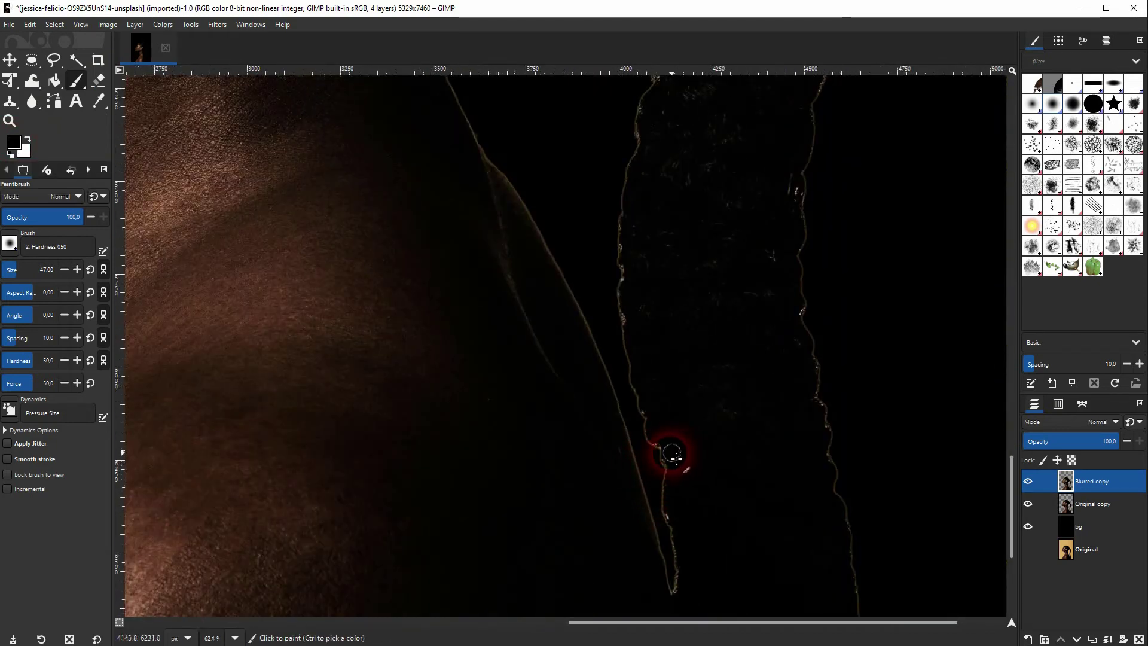
scroll(671, 616, "up", 6)
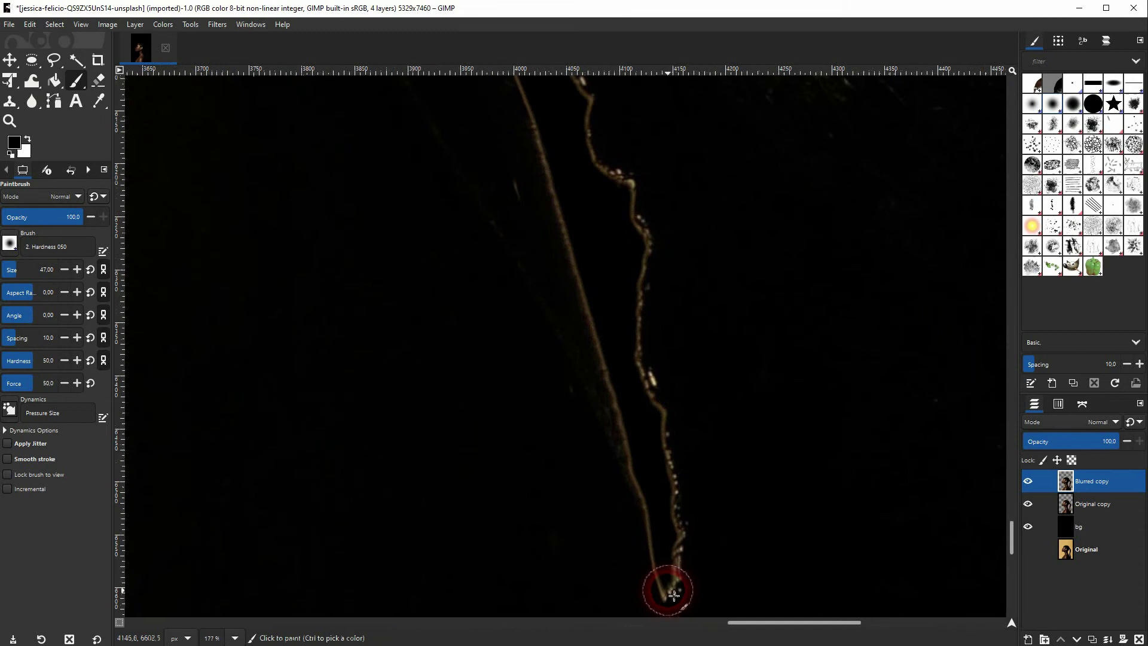
left_click(1027, 639)
left_click_drag(1047, 323, 882, 213)
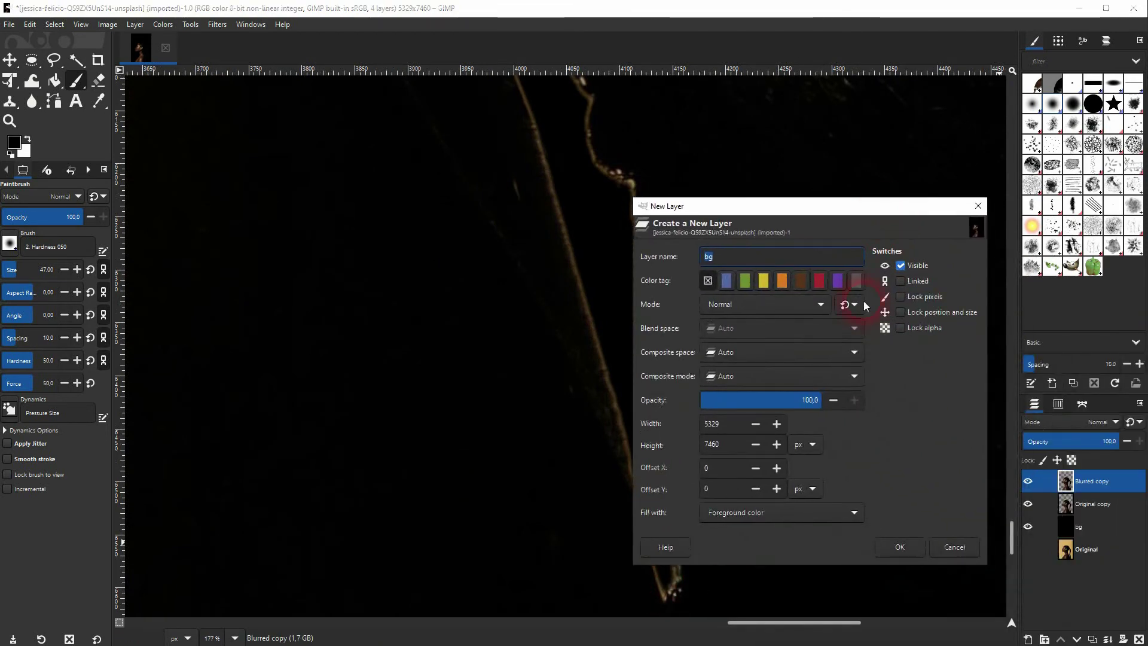
left_click(788, 512)
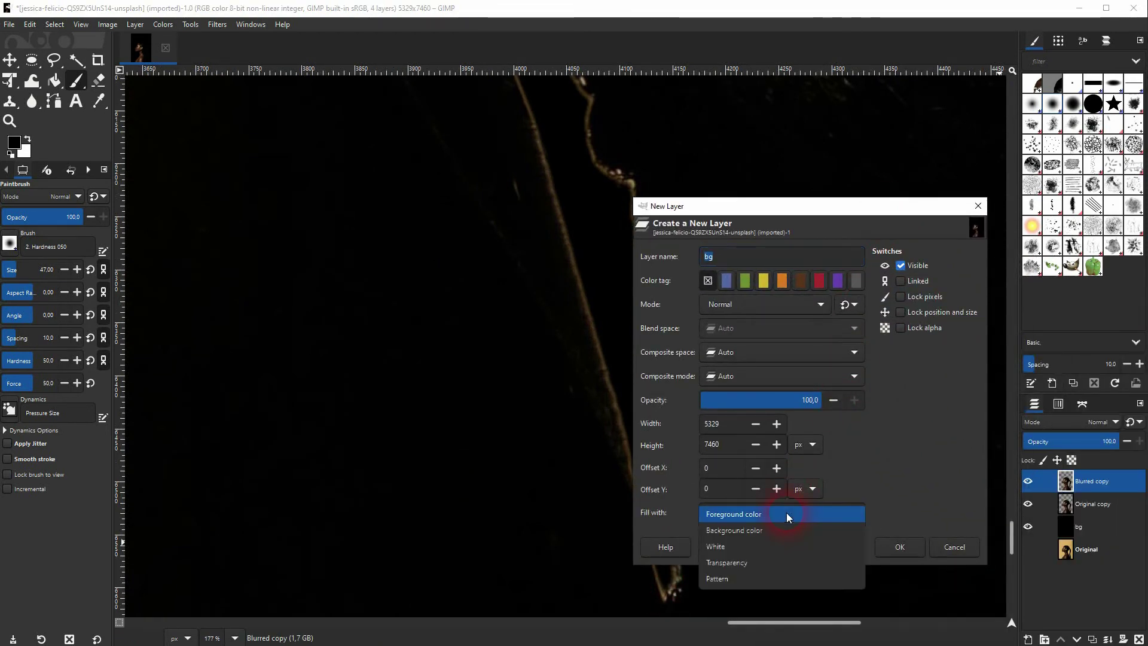
left_click(756, 561)
left_click(905, 545)
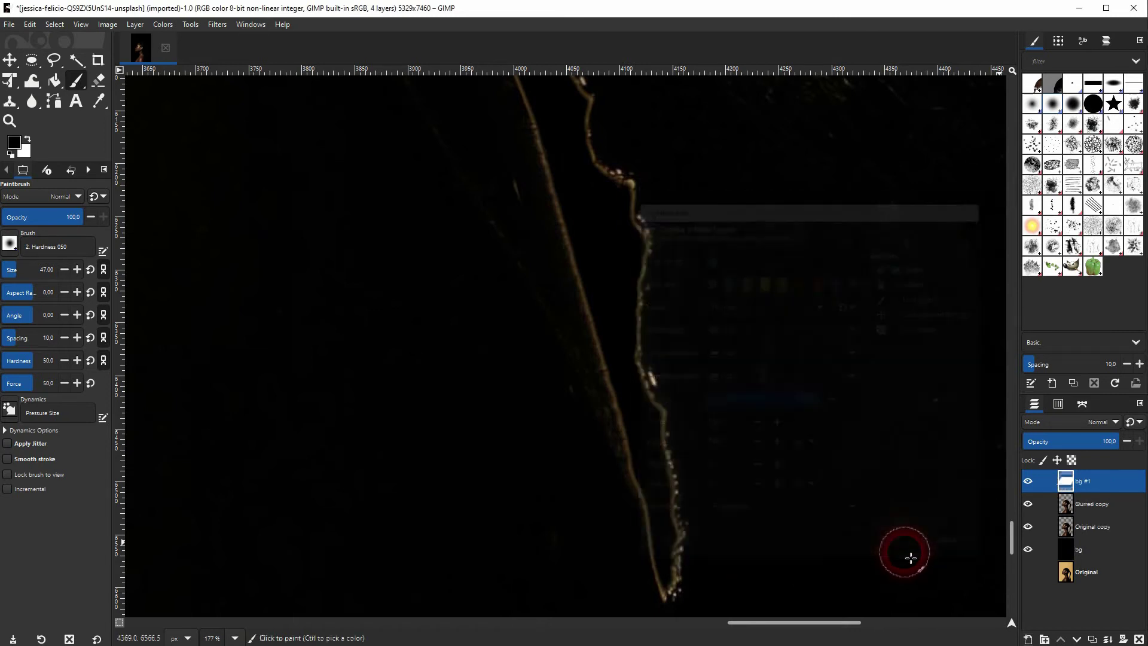
double_click(1084, 483)
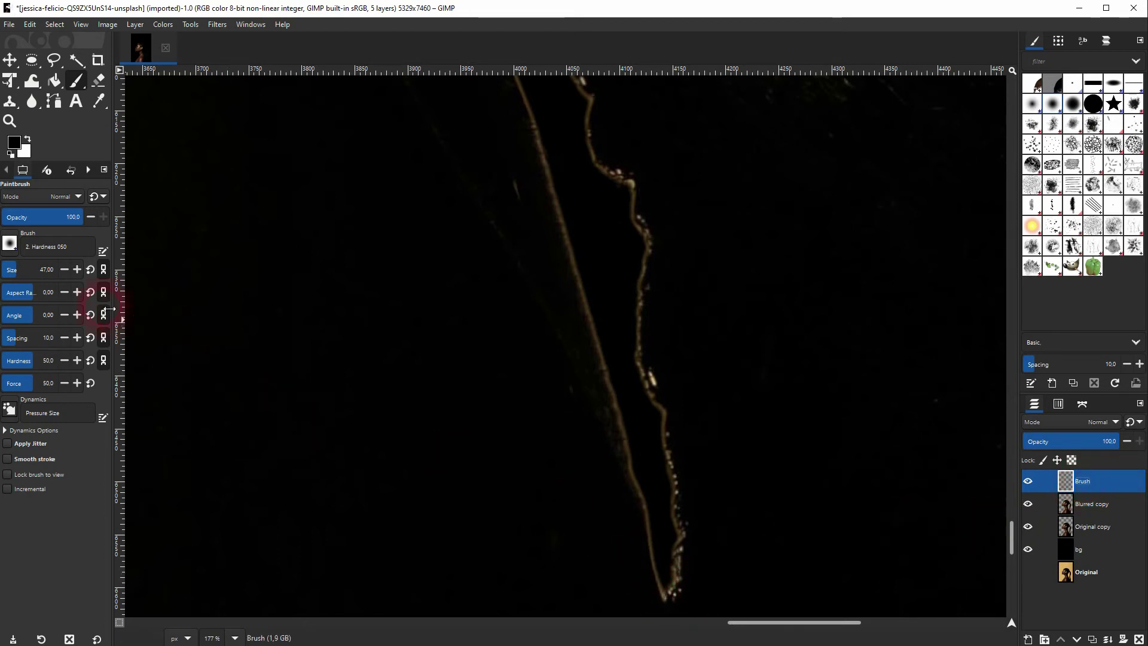
Step: Paint black over the fringe at the lower tip of the gap between neck and braid, using brush size 26
left_click(65, 270)
mouse_move(686, 596)
left_mouse_down()
mouse_move(675, 475)
mouse_move(639, 349)
mouse_move(643, 232)
left_mouse_up()
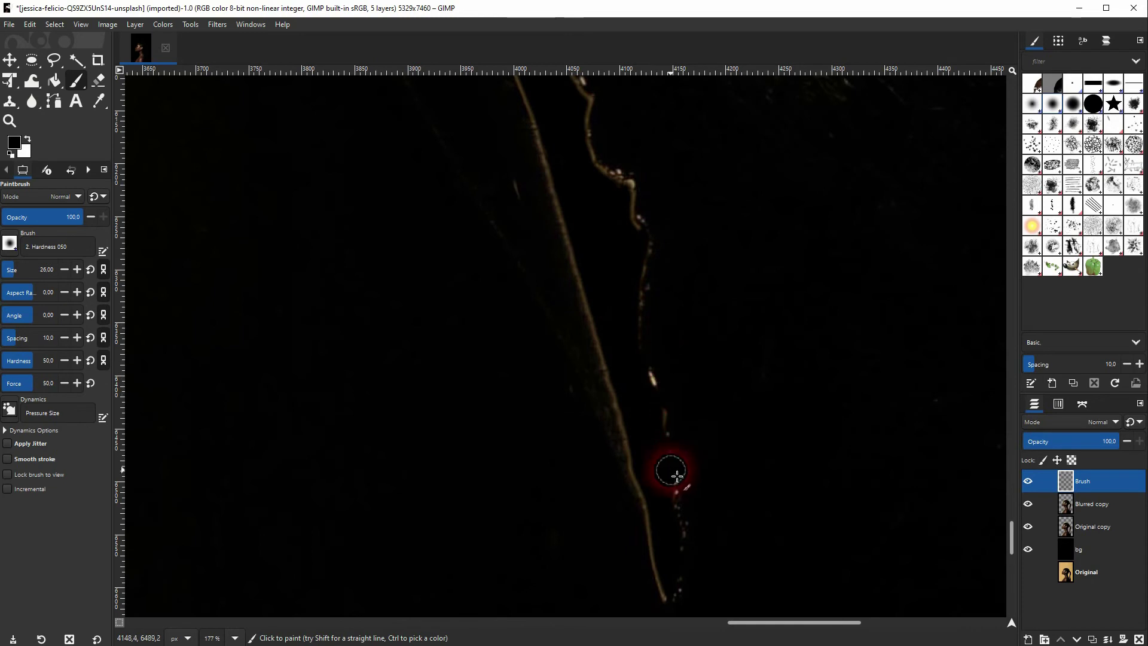
mouse_move(691, 598)
left_mouse_down()
mouse_move(672, 597)
mouse_move(622, 416)
left_mouse_up()
scroll(732, 556, "down", 6)
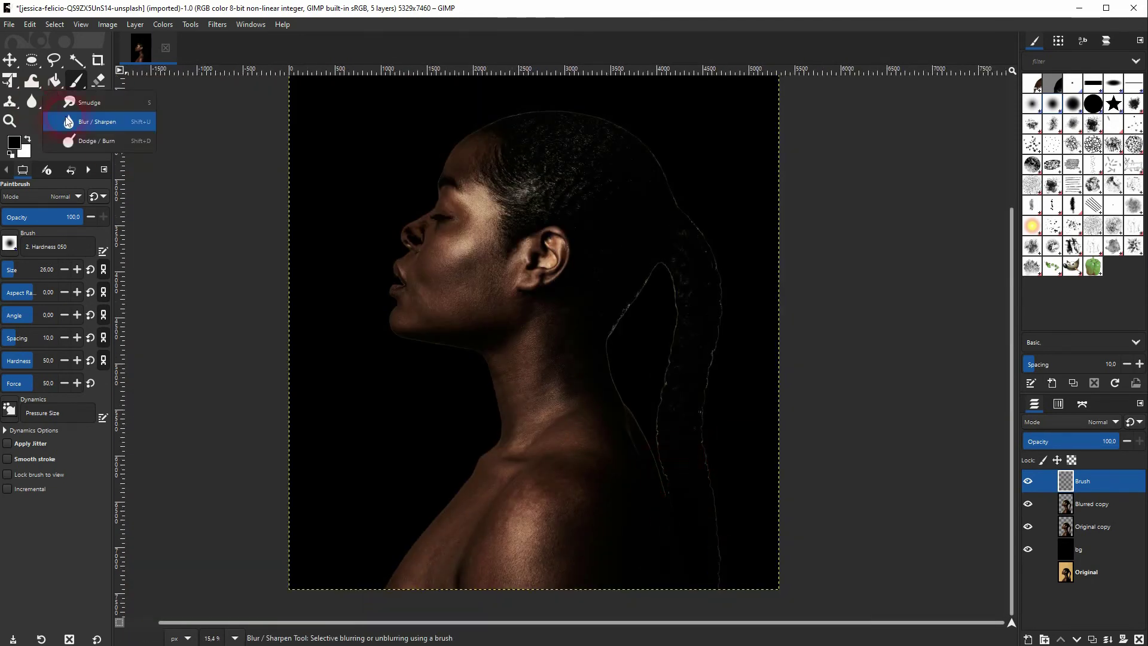
Step: Paint black over the fringe up the neck side and along the braid side of the gap
scroll(694, 515, "up", 4)
scroll(658, 473, "up", 2)
scroll(589, 347, "up", 2)
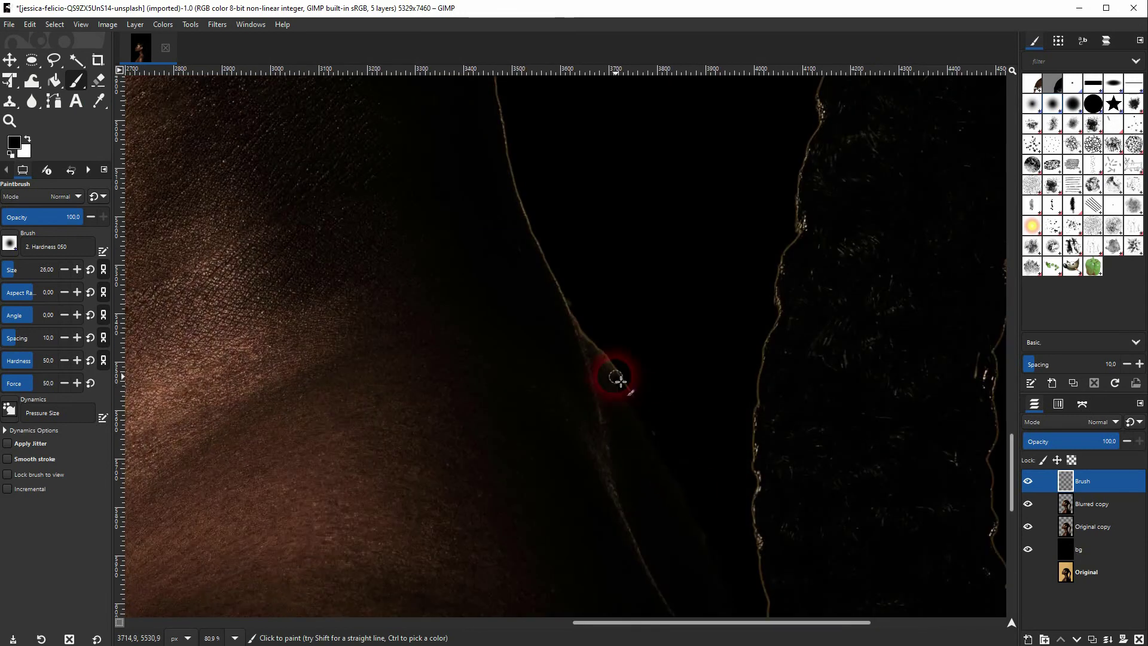
scroll(626, 370, "up", 1)
scroll(626, 370, "up", 10)
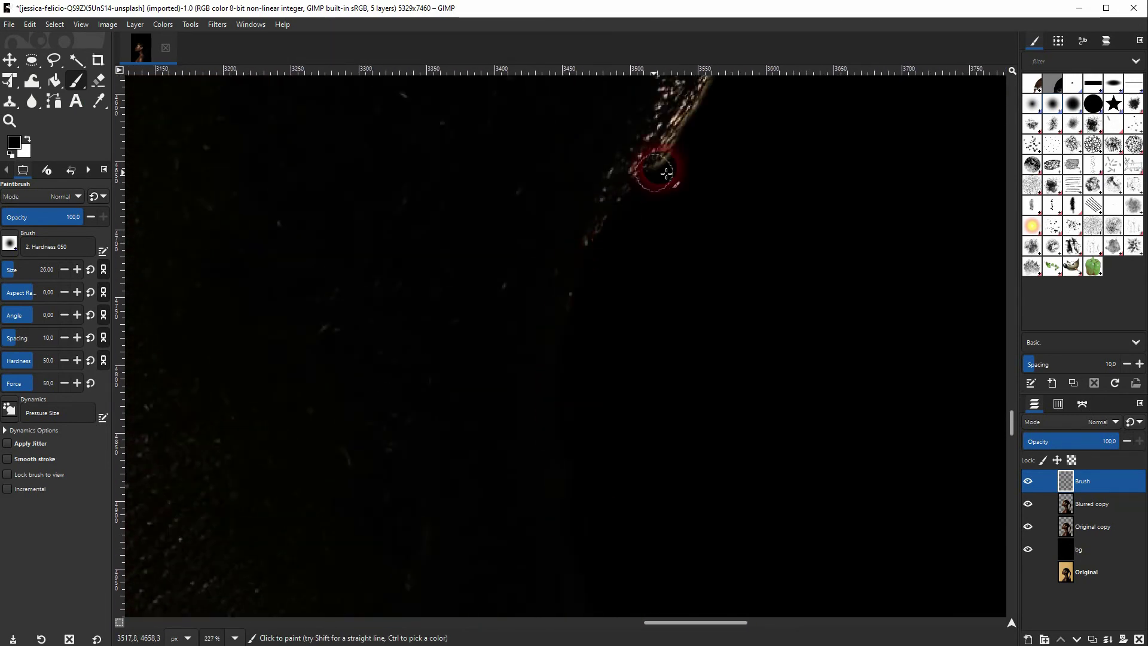
left_click_drag(680, 232, 486, 521)
mouse_move(496, 500)
left_mouse_down()
mouse_move(688, 246)
mouse_move(793, 72)
left_mouse_up()
left_click_drag(793, 72, 536, 455)
mouse_move(523, 463)
left_mouse_down()
mouse_move(751, 156)
mouse_move(969, 524)
mouse_move(589, 203)
left_mouse_up()
mouse_move(589, 203)
left_mouse_down()
mouse_move(597, 551)
mouse_move(598, 209)
left_mouse_up()
mouse_move(598, 209)
left_mouse_down()
mouse_move(557, 389)
mouse_move(562, 233)
left_mouse_up()
mouse_move(563, 233)
left_mouse_down()
mouse_move(490, 513)
mouse_move(497, 257)
left_mouse_up()
left_click_drag(497, 257, 422, 604)
left_click_drag(422, 604, 496, 311)
left_click_drag(483, 378, 443, 601)
mouse_move(442, 601)
left_mouse_down()
mouse_move(494, 299)
mouse_move(468, 568)
left_mouse_up()
mouse_move(468, 568)
left_mouse_down()
mouse_move(458, 254)
mouse_move(477, 568)
left_mouse_up()
mouse_move(476, 568)
left_mouse_down()
mouse_move(371, 275)
mouse_move(459, 592)
left_mouse_up()
mouse_move(459, 592)
left_mouse_down()
mouse_move(346, 209)
mouse_move(440, 561)
left_mouse_up()
left_click_drag(963, 84, 1004, 224)
left_click_drag(583, 249, 583, 132)
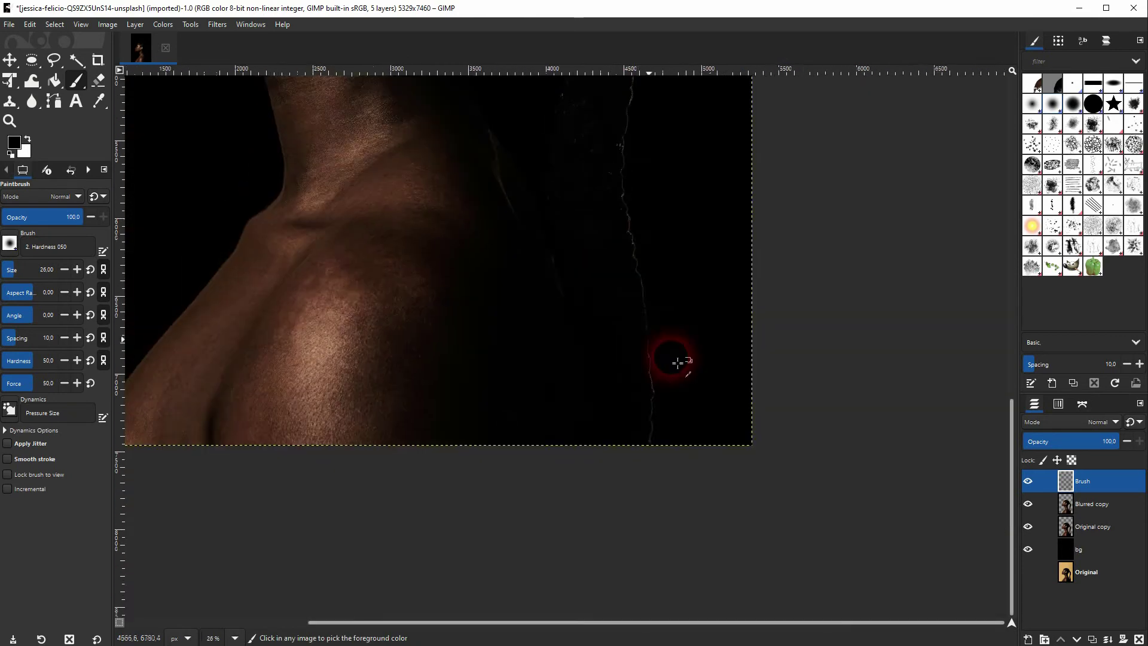
Step: Paint black over the fringe along the lower outer edge of the braid, working upward from the image's bottom edge
left_click_drag(681, 370, 622, 509)
left_click_drag(563, 555, 556, 356)
left_click_drag(585, 266, 539, 428)
left_click_drag(503, 504, 485, 284)
mouse_move(484, 209)
left_mouse_down()
mouse_move(500, 403)
mouse_move(453, 123)
left_mouse_up()
mouse_move(448, 126)
left_mouse_down()
mouse_move(519, 395)
mouse_move(458, 101)
left_mouse_up()
mouse_move(457, 102)
left_mouse_down()
mouse_move(515, 462)
mouse_move(461, 321)
mouse_move(427, 105)
left_mouse_up()
mouse_move(426, 105)
left_mouse_down()
mouse_move(466, 292)
mouse_move(464, 107)
left_mouse_up()
left_click_drag(463, 108, 497, 448)
left_click_drag(497, 448, 511, 299)
left_click_drag(503, 227, 508, 473)
left_click_drag(508, 472, 538, 221)
left_click_drag(542, 178, 490, 519)
left_click_drag(490, 520, 513, 330)
left_click_drag(526, 192, 490, 534)
left_click_drag(490, 533, 544, 320)
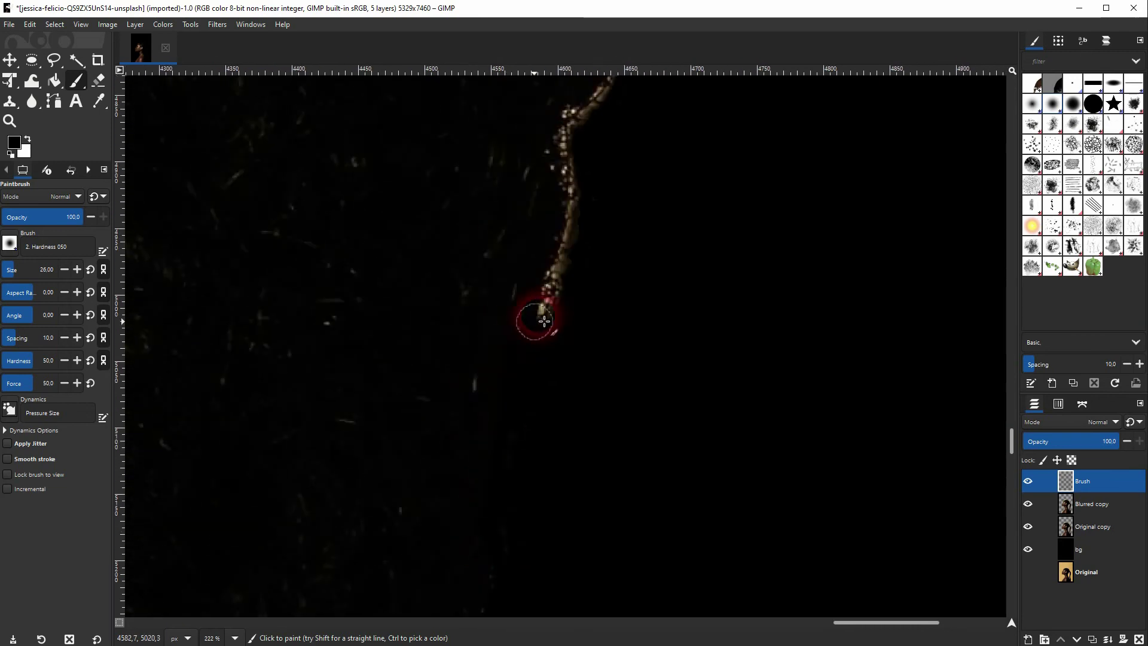
Step: Paint black over the fringe along the upper outer braid and around the back of the head to the crown
left_click_drag(559, 221, 507, 562)
mouse_move(508, 562)
left_mouse_down()
mouse_move(562, 419)
mouse_move(583, 182)
left_mouse_up()
left_click_drag(575, 340, 518, 616)
mouse_move(515, 475)
left_mouse_down()
mouse_move(566, 216)
mouse_move(549, 101)
left_mouse_up()
left_click_drag(549, 102, 530, 532)
mouse_move(530, 532)
left_mouse_down()
mouse_move(550, 400)
mouse_move(489, 103)
left_mouse_up()
mouse_move(489, 103)
left_mouse_down()
mouse_move(556, 507)
mouse_move(476, 223)
mouse_move(426, 141)
left_mouse_up()
left_click_drag(426, 141, 657, 478)
mouse_move(657, 479)
left_mouse_down()
mouse_move(551, 287)
mouse_move(461, 159)
left_mouse_up()
left_click_drag(461, 158, 671, 590)
left_click_drag(670, 591, 421, 359)
left_click_drag(497, 426, 339, 178)
left_click_drag(339, 177, 394, 279)
left_click_drag(360, 157, 482, 425)
left_click_drag(482, 426, 369, 154)
left_click_drag(334, 96, 486, 498)
mouse_move(485, 498)
left_mouse_down()
mouse_move(379, 335)
mouse_move(207, 158)
left_mouse_up()
mouse_move(206, 158)
left_mouse_down()
mouse_move(550, 458)
mouse_move(233, 244)
left_mouse_up()
left_click_drag(233, 244, 511, 396)
left_click_drag(511, 396, 249, 290)
mouse_move(248, 290)
left_mouse_down()
mouse_move(658, 418)
mouse_move(287, 369)
left_mouse_up()
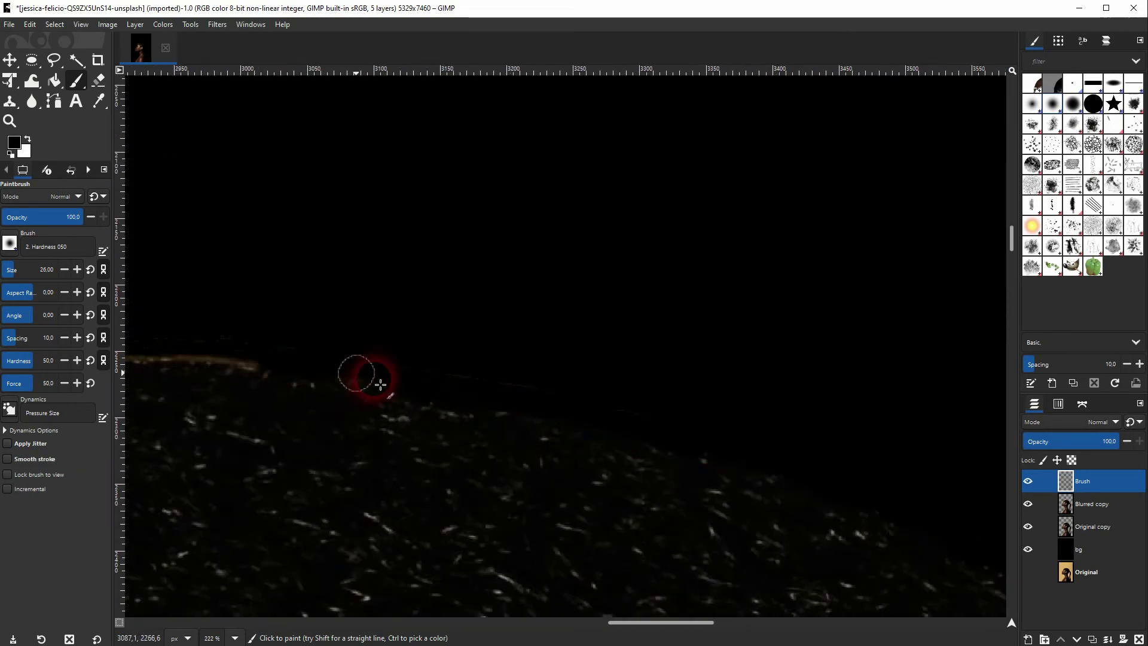
Step: Paint out the rest of the fringe on top of the head and touch up the hair edge beside the gap
left_click_drag(381, 387, 682, 487)
mouse_move(682, 487)
left_mouse_down()
mouse_move(338, 462)
mouse_move(171, 469)
left_mouse_up()
left_click_drag(171, 468, 666, 460)
mouse_move(666, 461)
left_mouse_down()
mouse_move(253, 528)
mouse_move(833, 326)
left_mouse_up()
mouse_move(833, 326)
left_mouse_down()
mouse_move(761, 343)
mouse_move(438, 483)
left_mouse_up()
mouse_move(438, 483)
left_mouse_down()
mouse_move(571, 365)
mouse_move(837, 179)
left_mouse_up()
left_click_drag(545, 420, 708, 108)
mouse_move(692, 209)
left_mouse_down()
mouse_move(564, 444)
mouse_move(669, 216)
mouse_move(563, 366)
mouse_move(574, 340)
left_mouse_up()
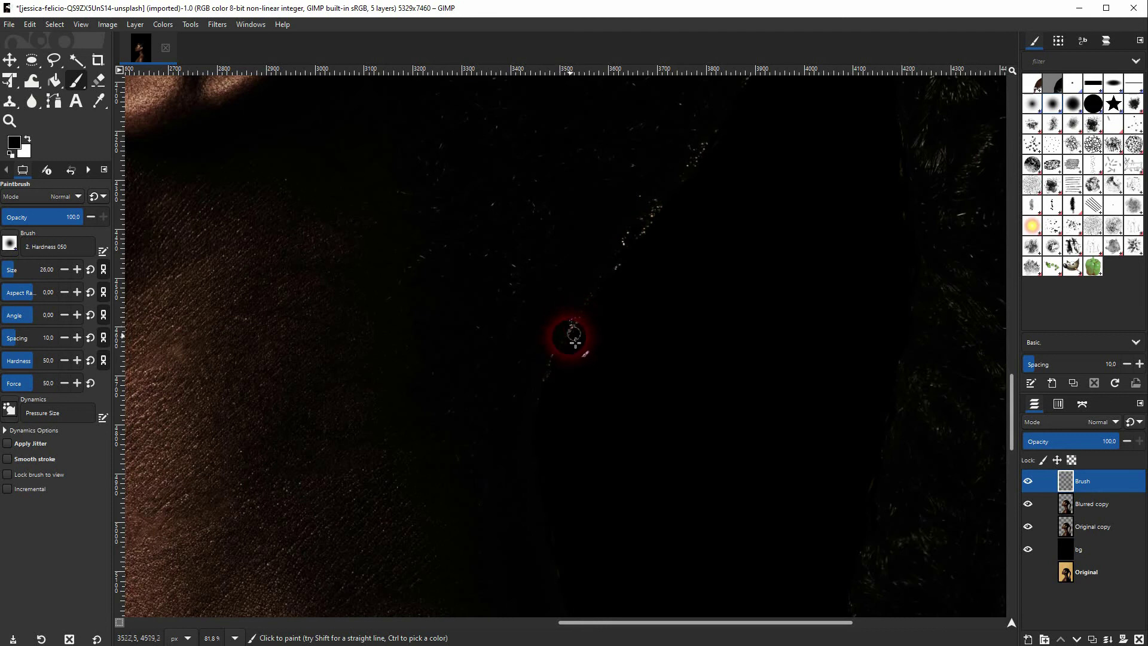
Step: Make the Original layer visible, raise it to the top to compare the damaged nose, and return it to the bottom of the stack
scroll(604, 366, "down", 7)
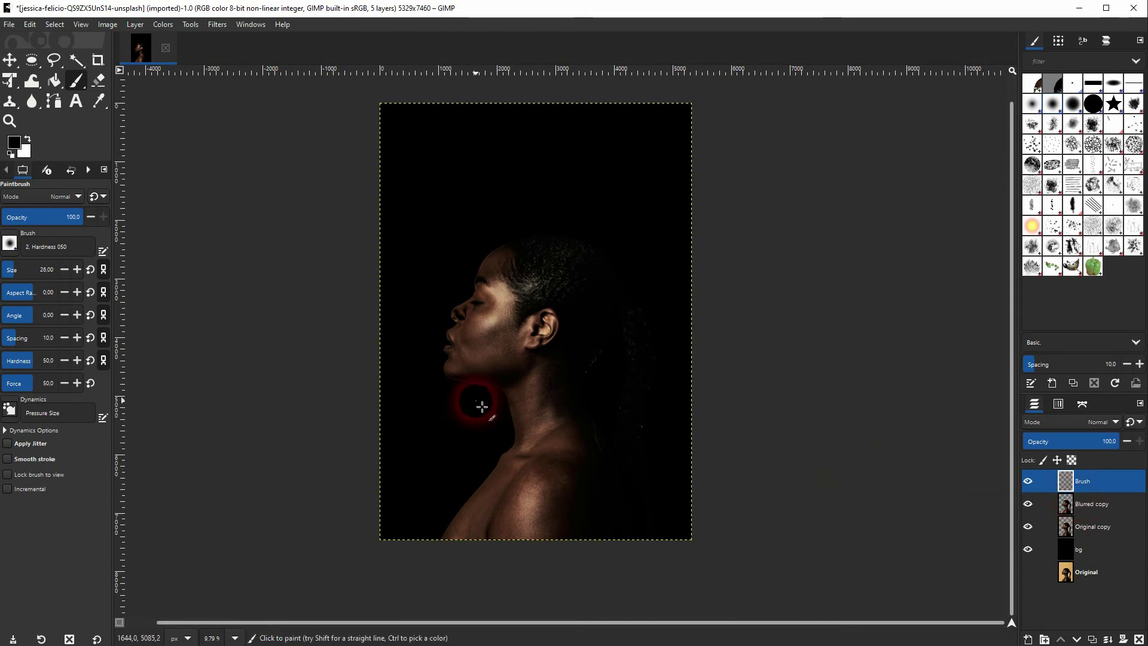
scroll(471, 321, "up", 10)
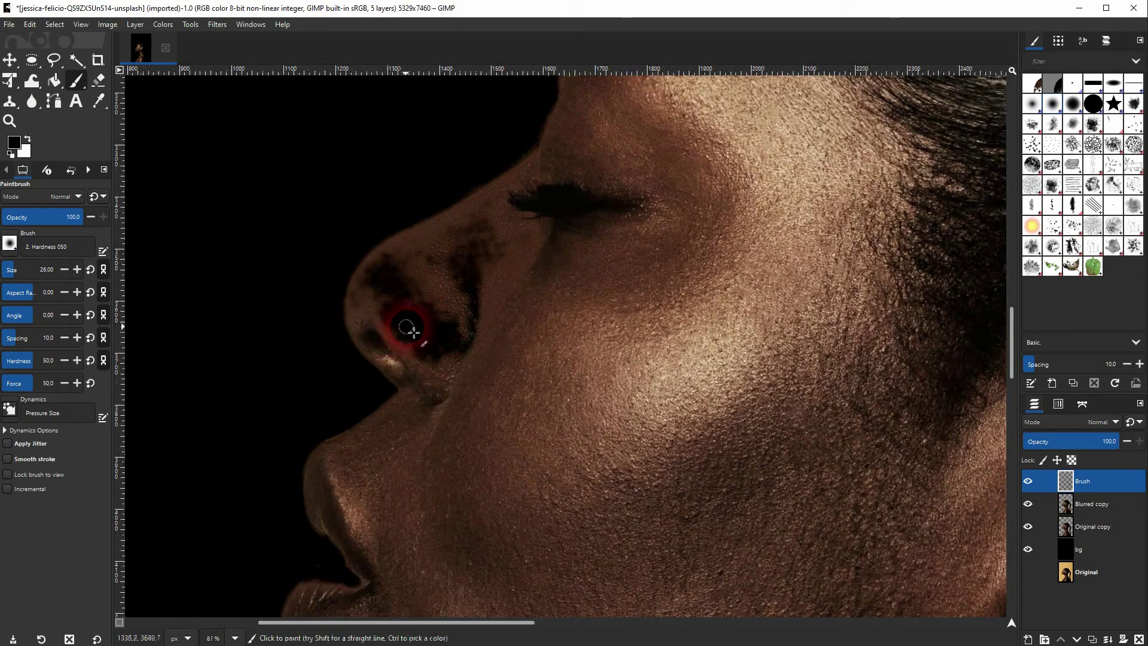
left_click_drag(413, 331, 446, 329)
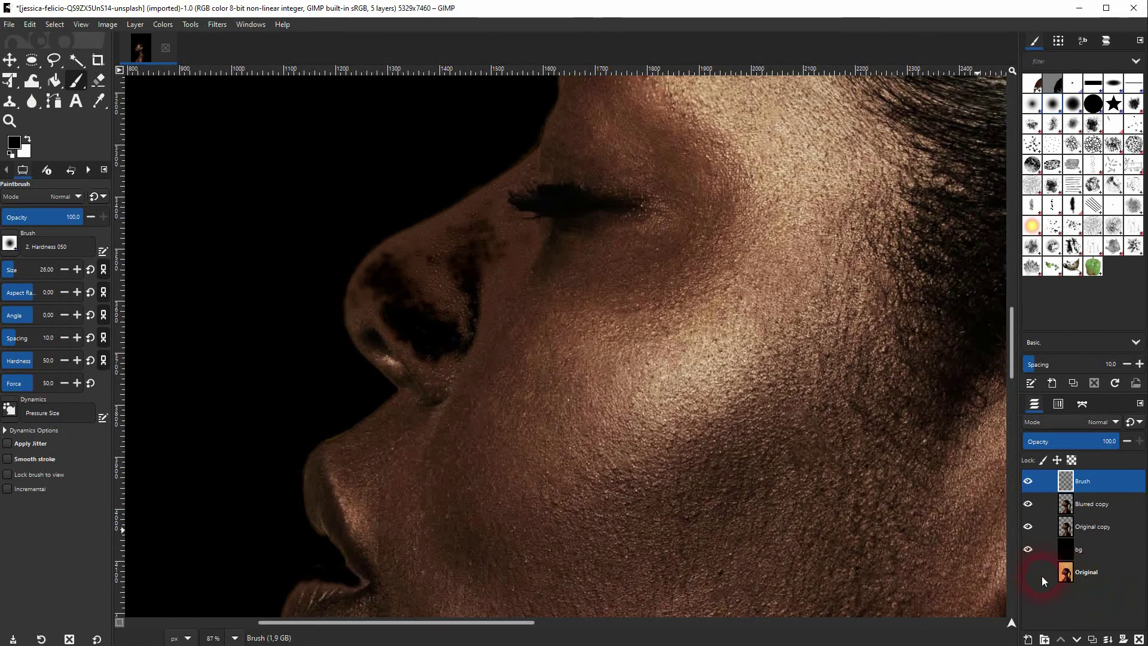
left_click(1096, 572)
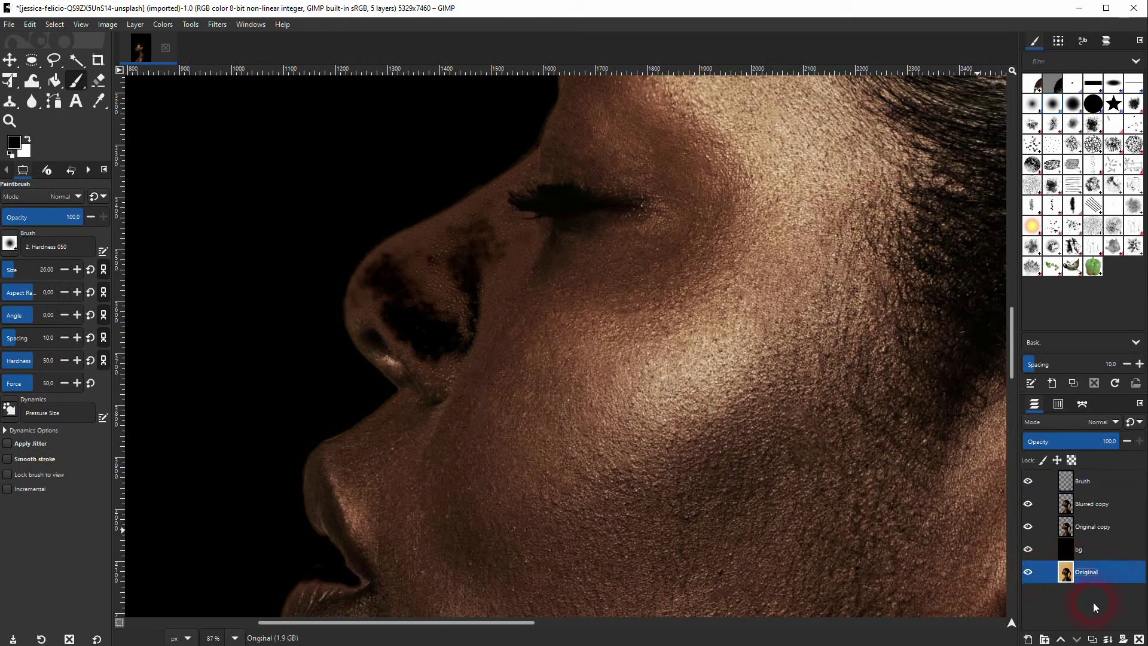
left_click(1061, 639)
left_click(1060, 639)
left_click(1060, 640)
left_click(1060, 639)
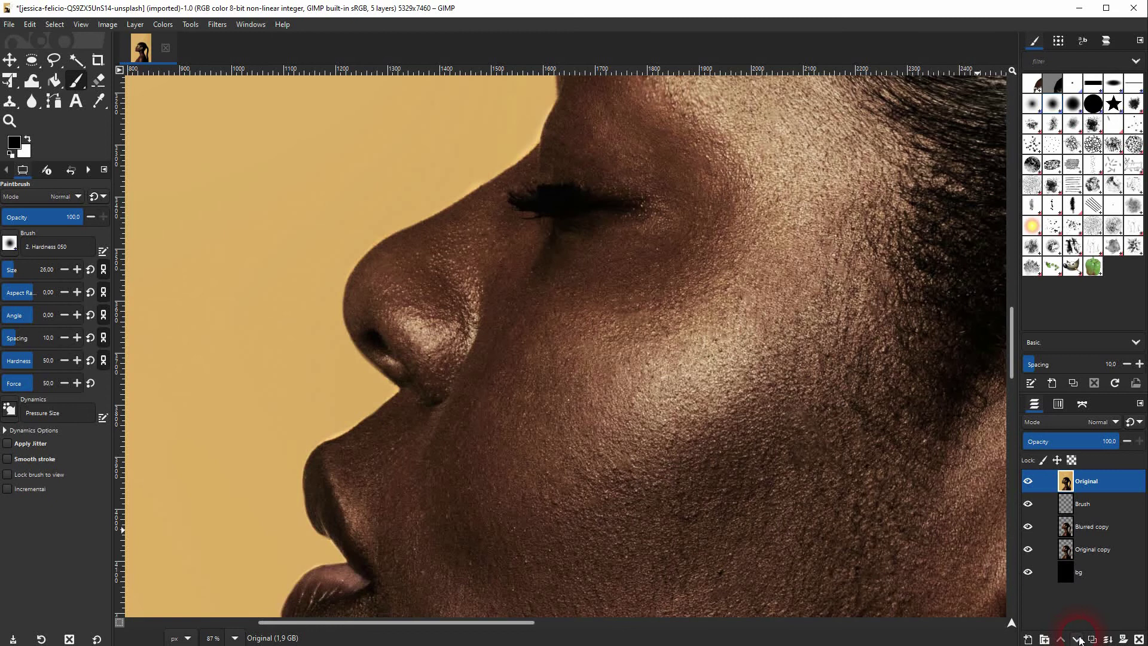
left_click(1078, 639)
left_click(1078, 639)
left_click(1078, 640)
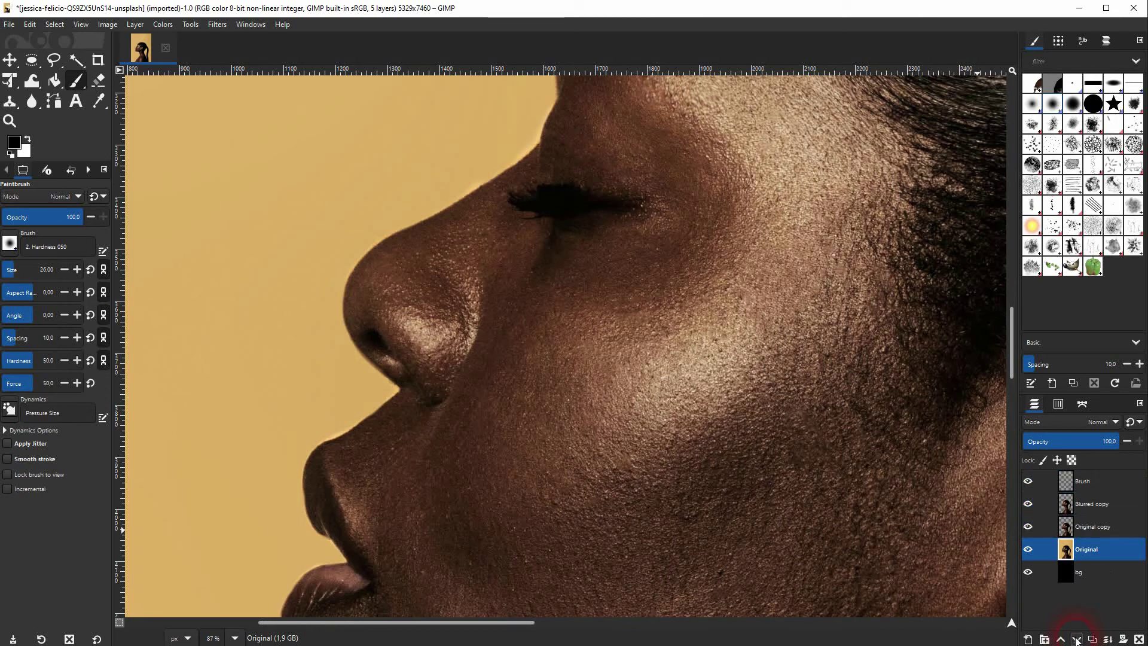
left_click(1078, 639)
left_click(439, 317)
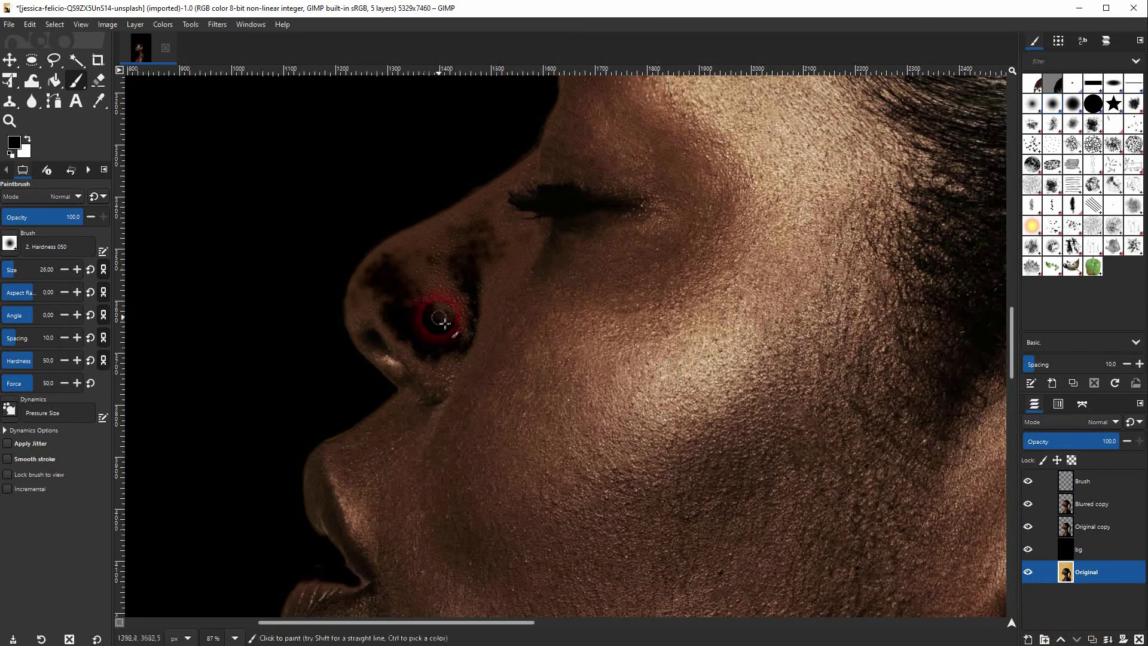
Step: Duplicate the Original layer and move the duplicate to the top of the layer stack
right_click(1111, 572)
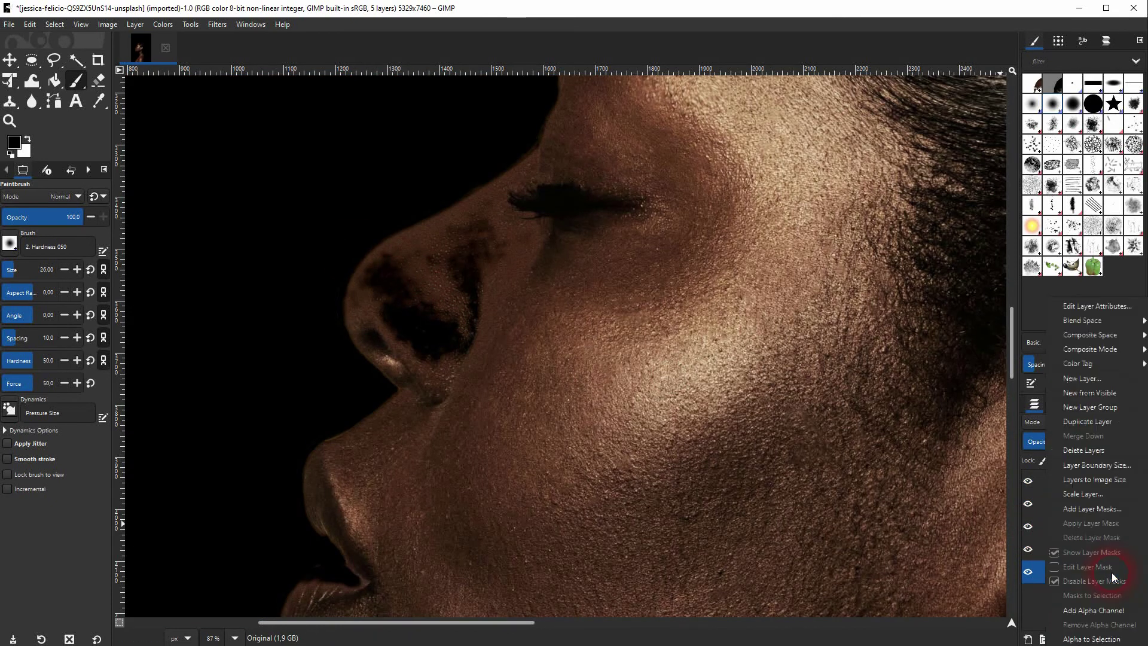
left_click(1089, 421)
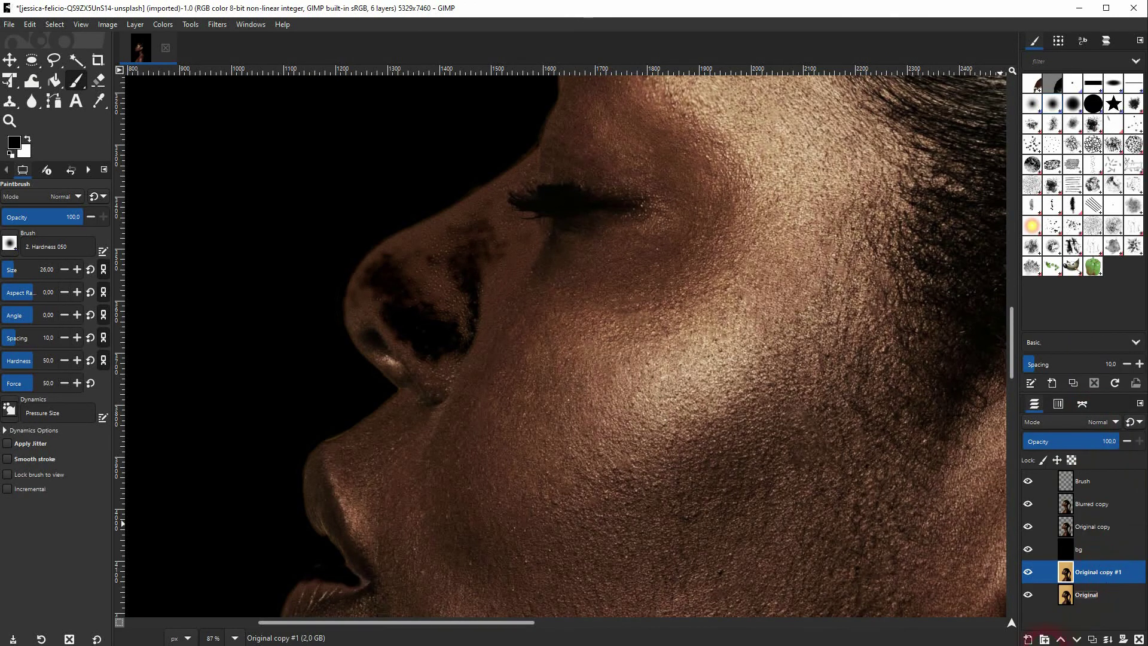
left_click(1062, 640)
left_click(1062, 640)
left_click(1062, 640)
left_click(1062, 640)
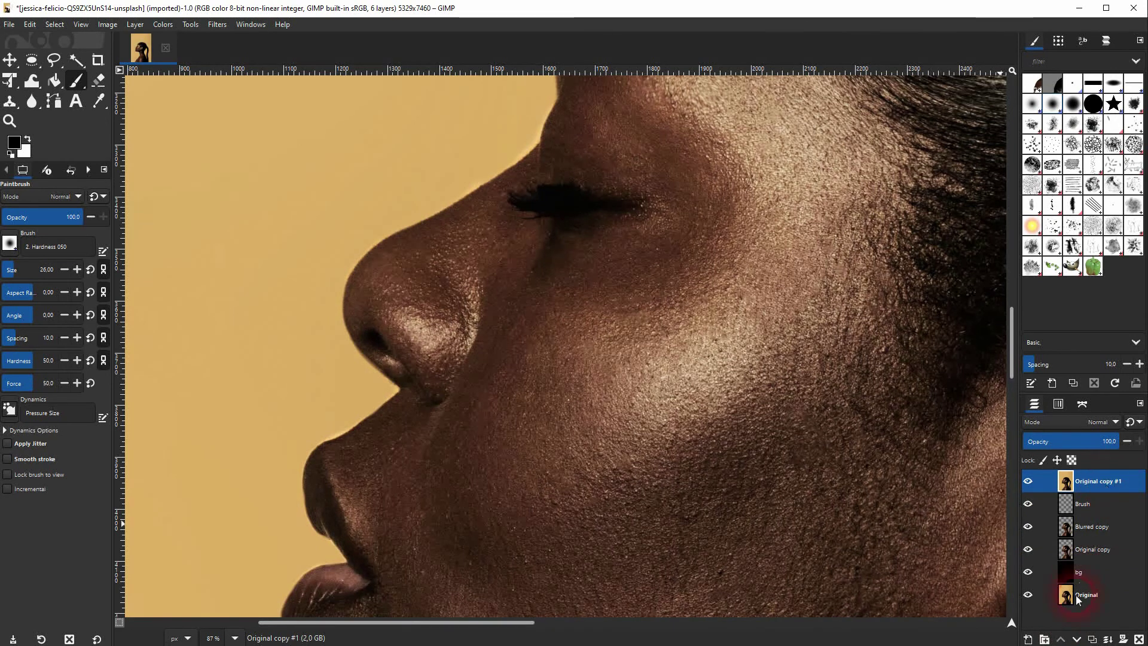
Step: Add a layer mask initialized to Black (full transparency) to the top Original copy #1 layer
left_click(1124, 640)
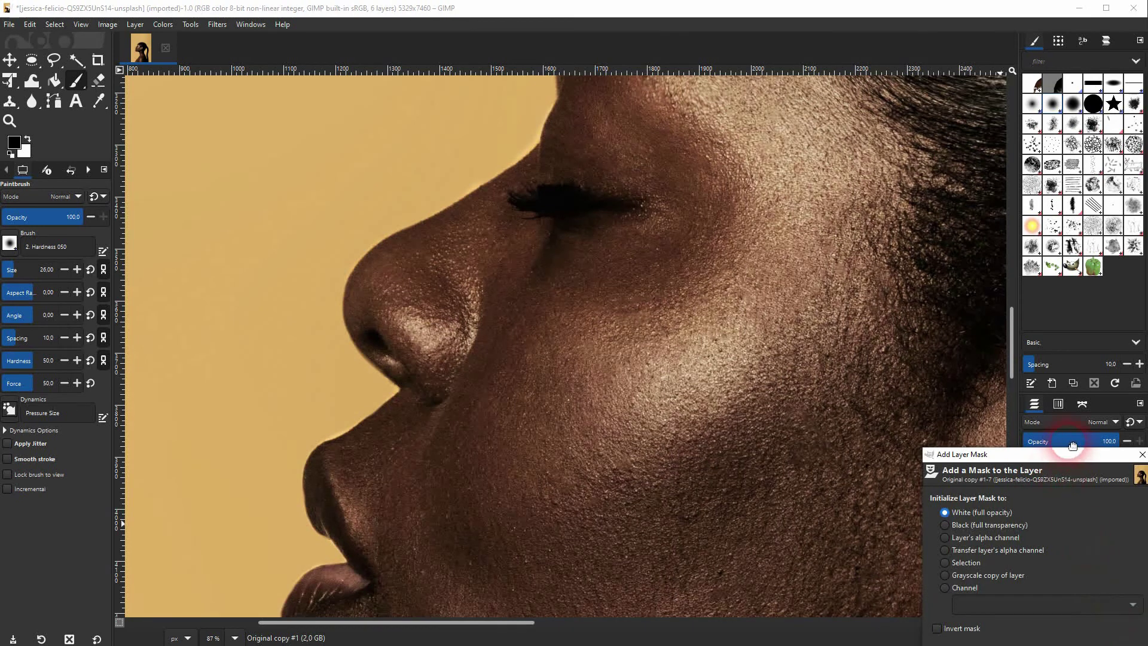
left_click_drag(1075, 459, 839, 300)
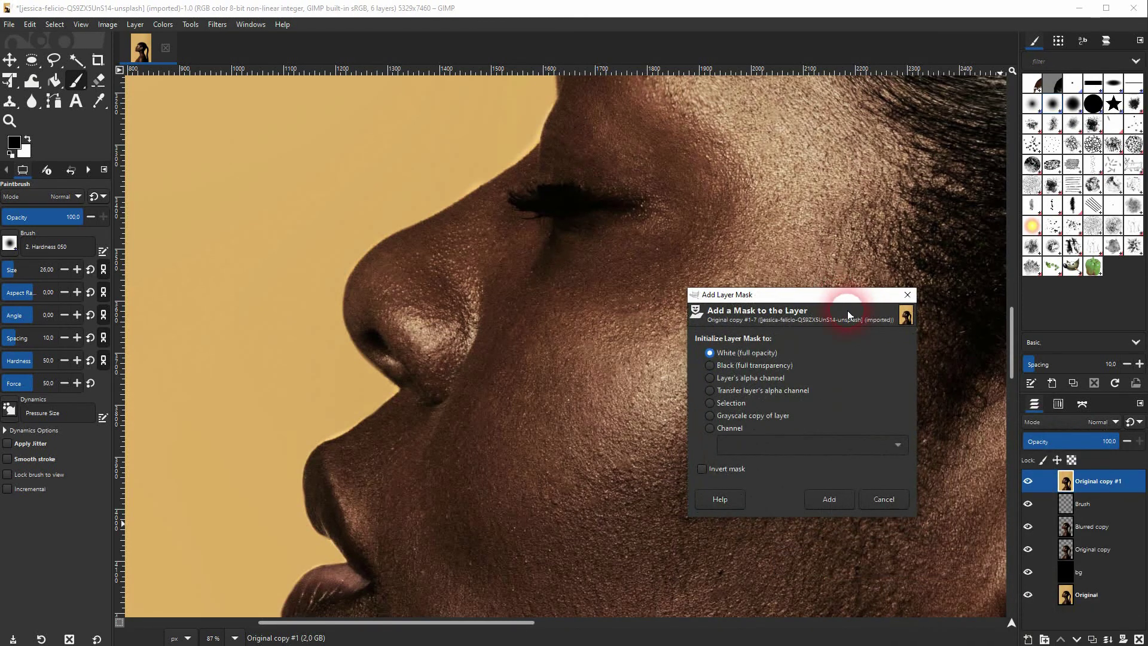
left_click(710, 366)
left_click(816, 489)
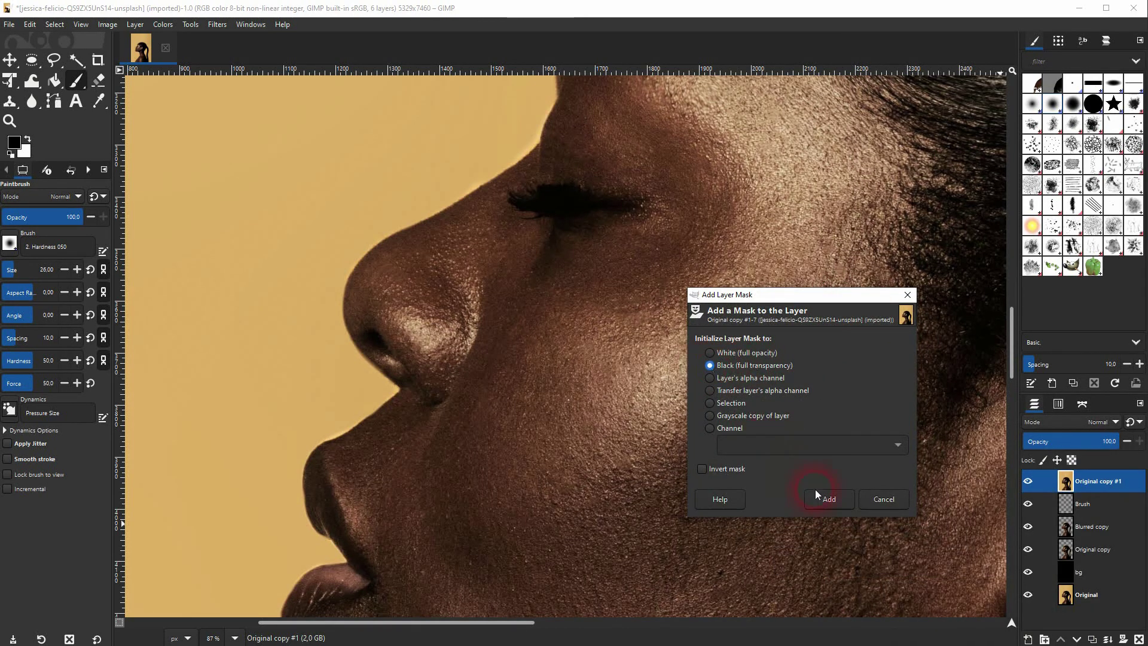
left_click(832, 501)
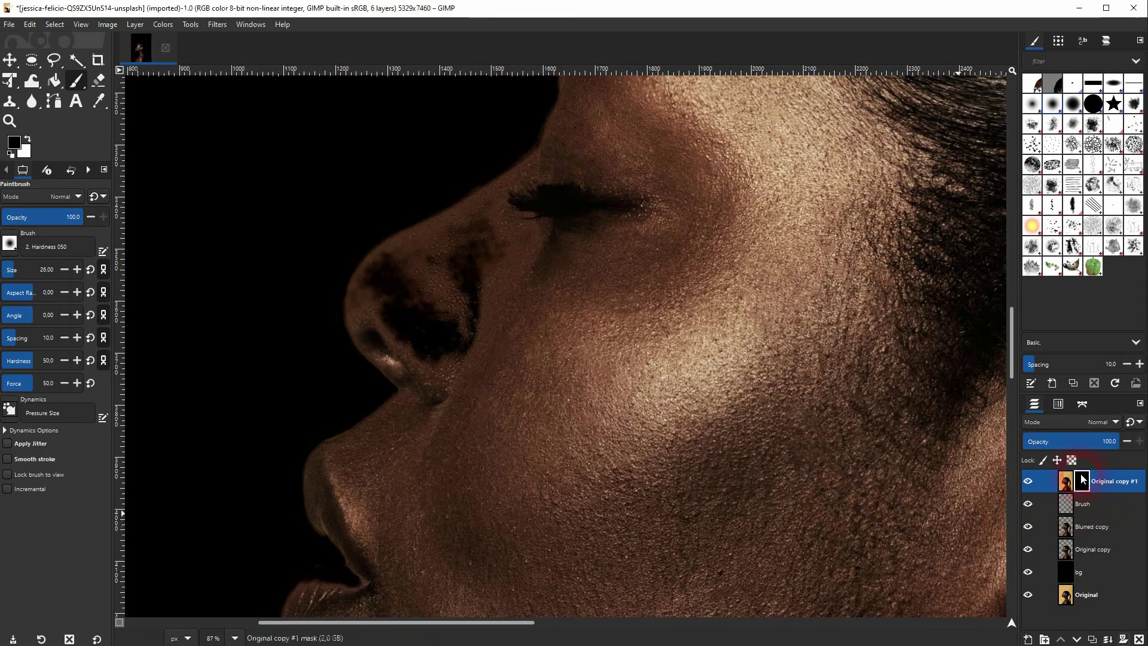
Step: Paint white on the mask over the nose's dark patches with brush size 103 to restore the original skin
left_click(28, 139)
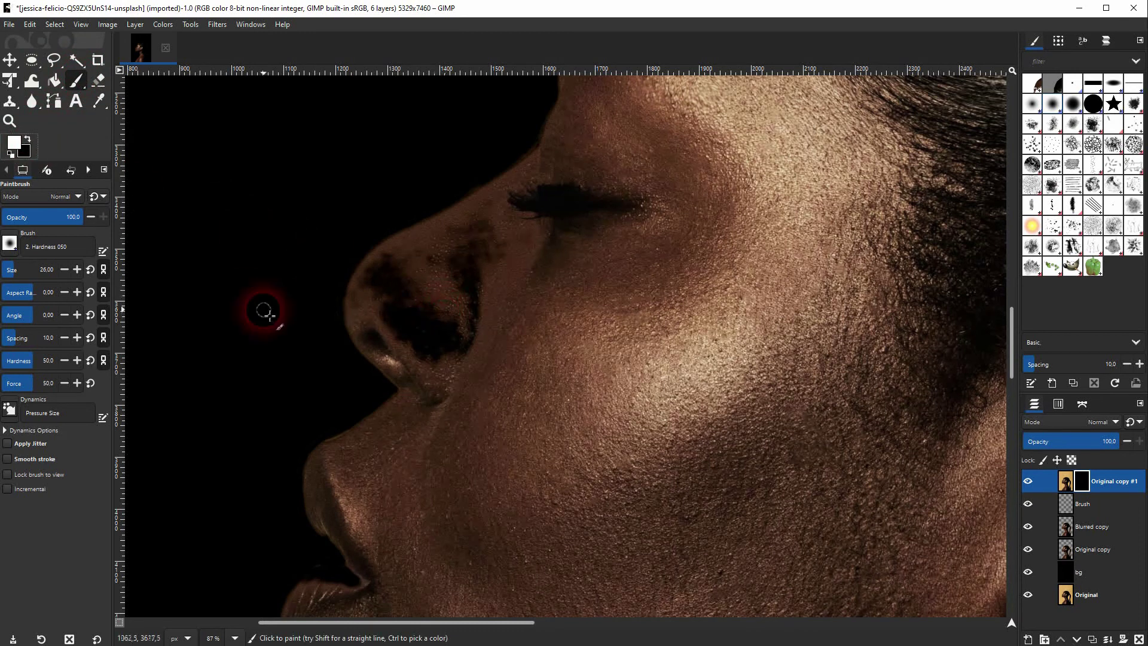
mouse_move(397, 312)
left_mouse_down()
mouse_move(469, 359)
mouse_move(464, 321)
mouse_move(490, 245)
mouse_move(423, 289)
mouse_move(430, 321)
mouse_move(397, 321)
mouse_move(441, 373)
mouse_move(387, 298)
mouse_move(403, 264)
mouse_move(384, 267)
mouse_move(381, 296)
left_mouse_up()
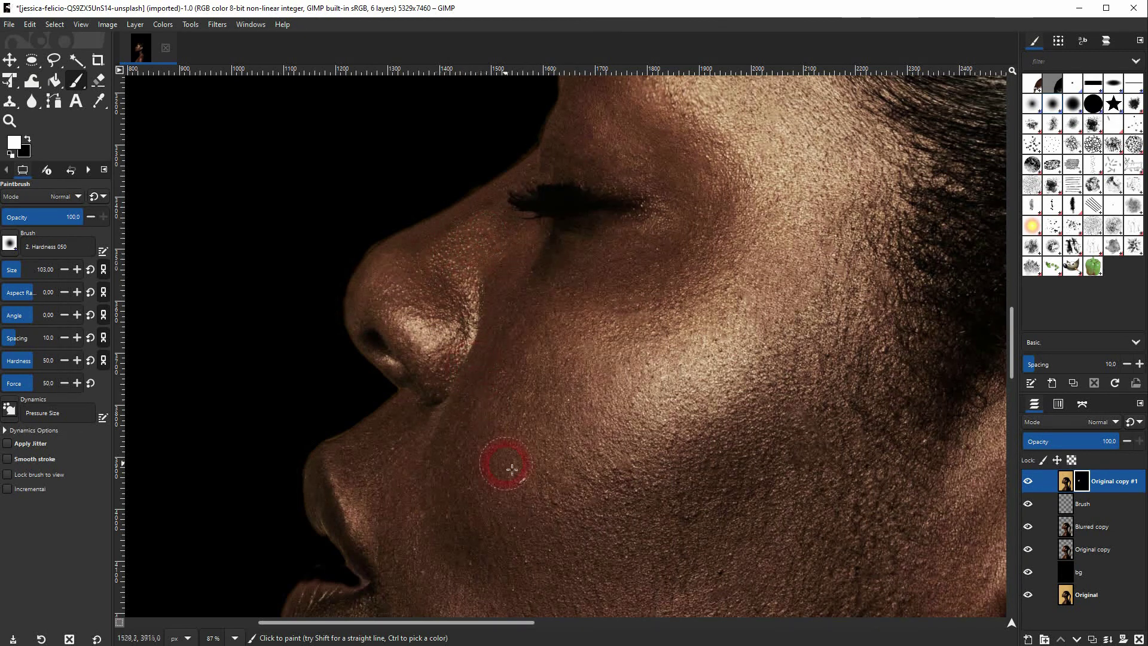
scroll(547, 450, "down", 10)
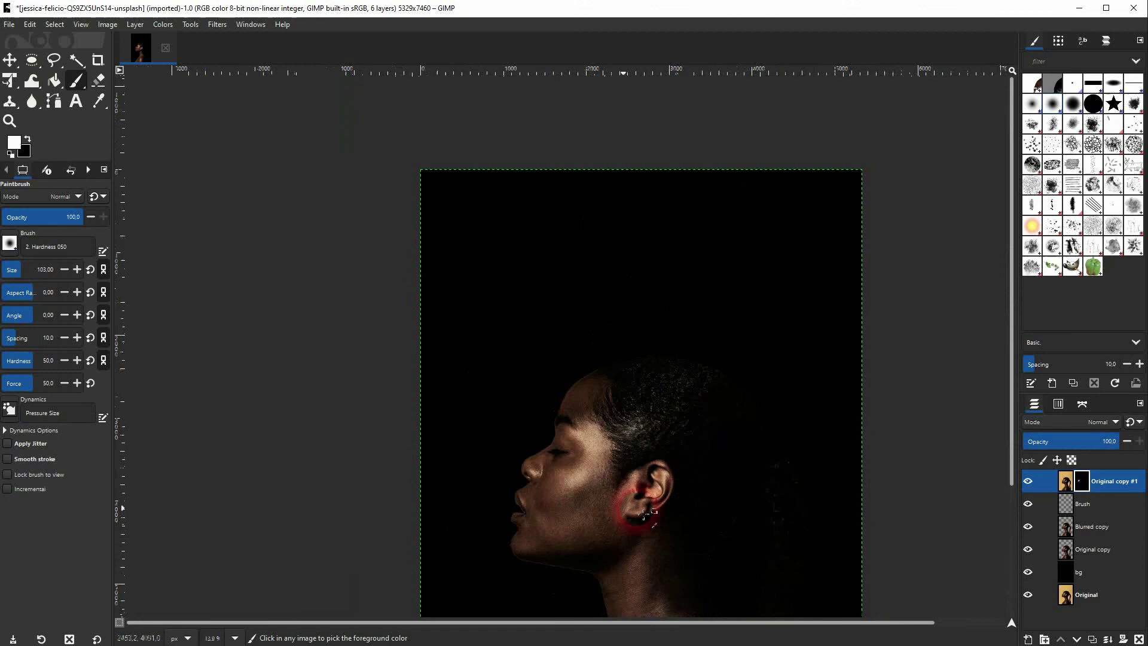
left_click_drag(492, 359, 388, 258)
scroll(490, 349, "down", 2)
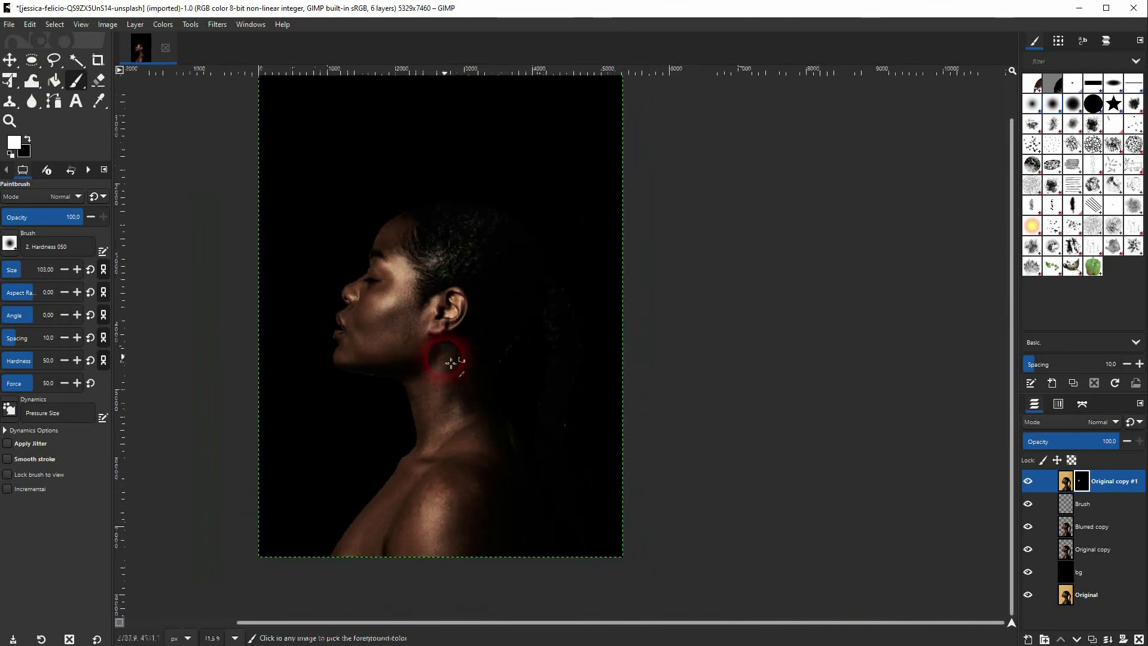
scroll(410, 362, "up", 2)
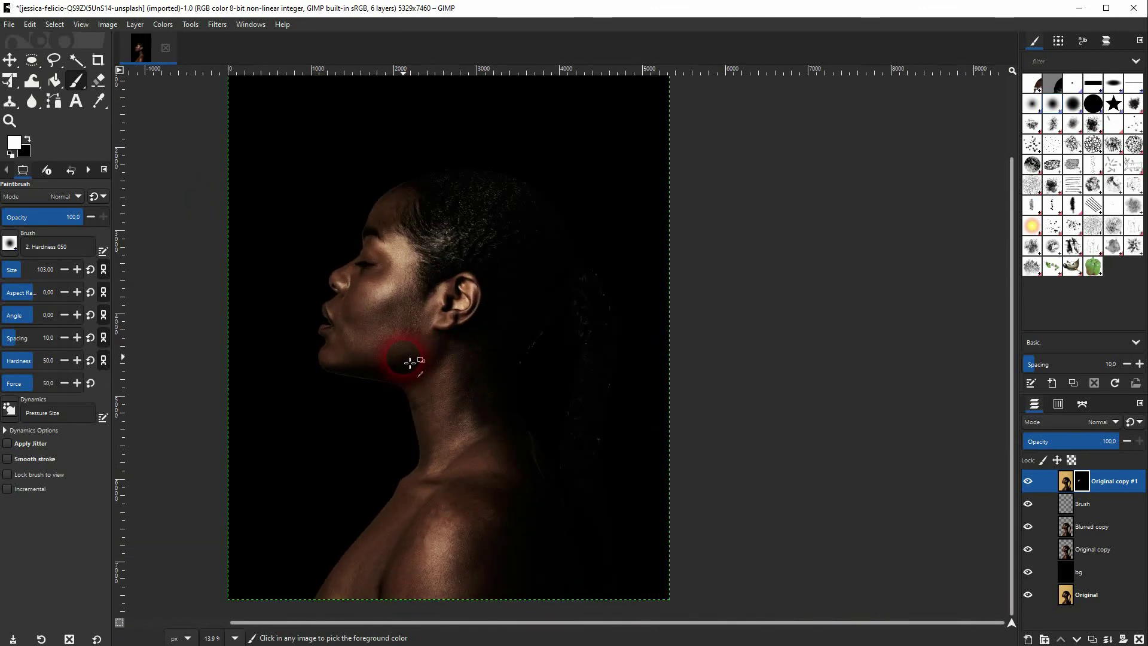
left_click(10, 61)
scroll(476, 369, "down", 1)
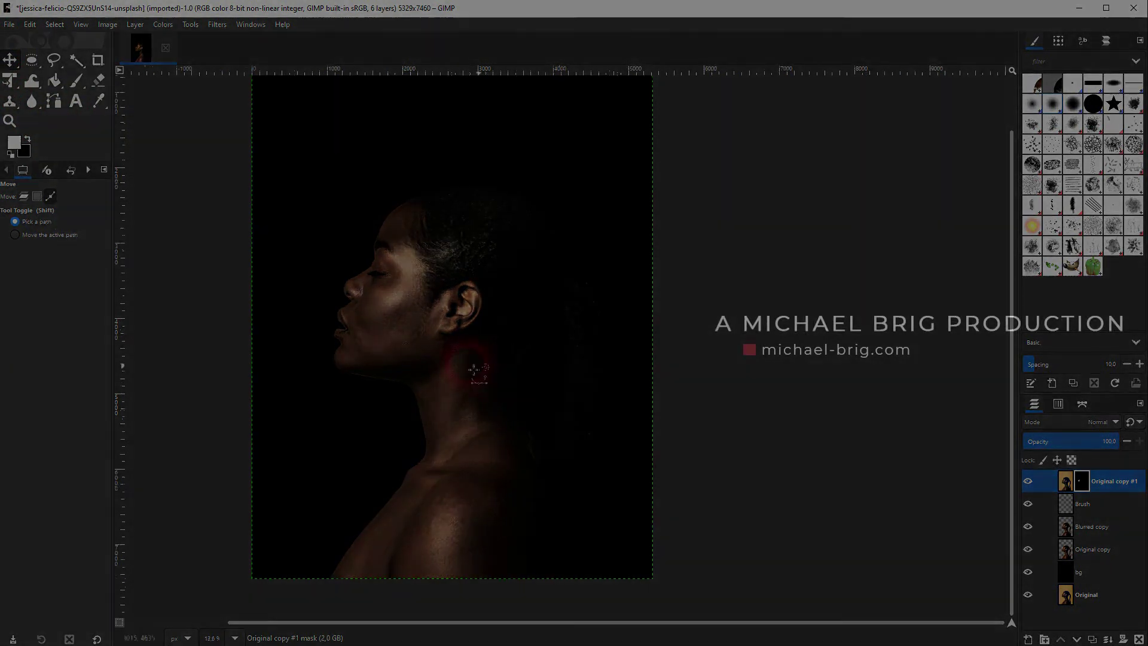